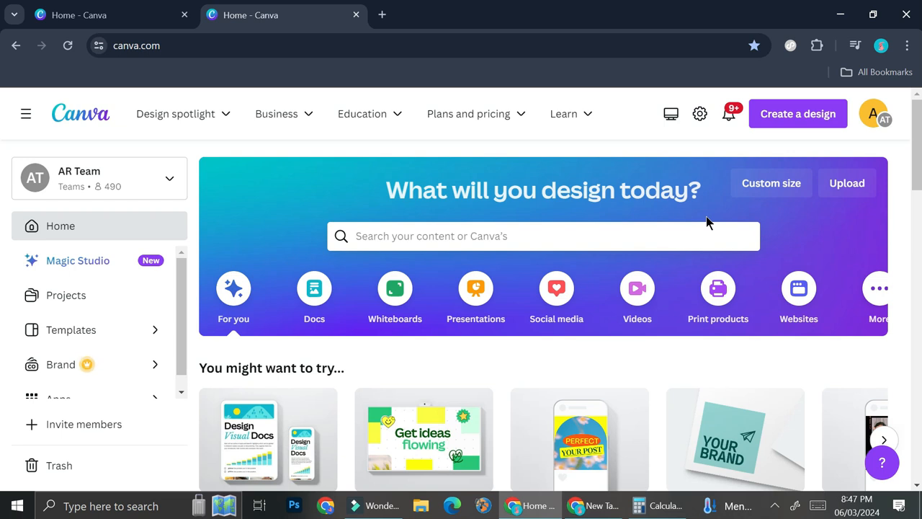
Step: Browse the Instagram Post (Square) templates and create a blank design from there
click(466, 242)
click(437, 281)
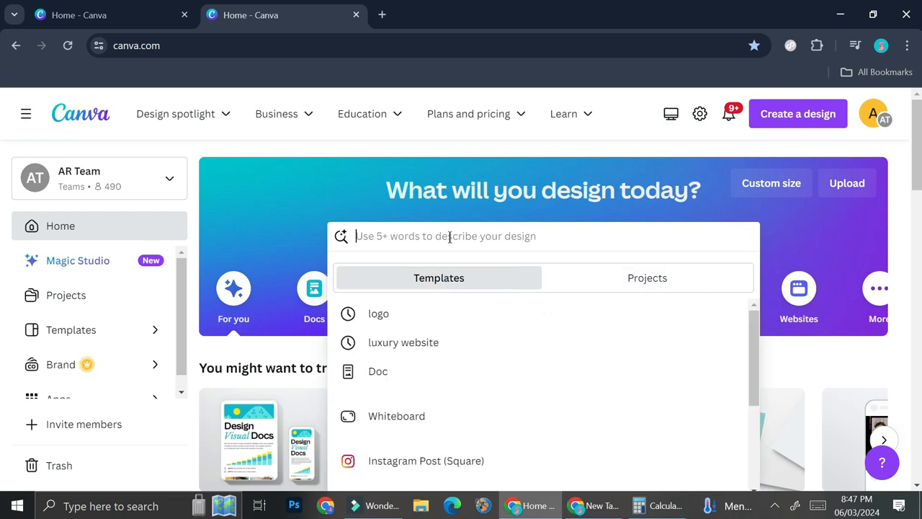
click(426, 460)
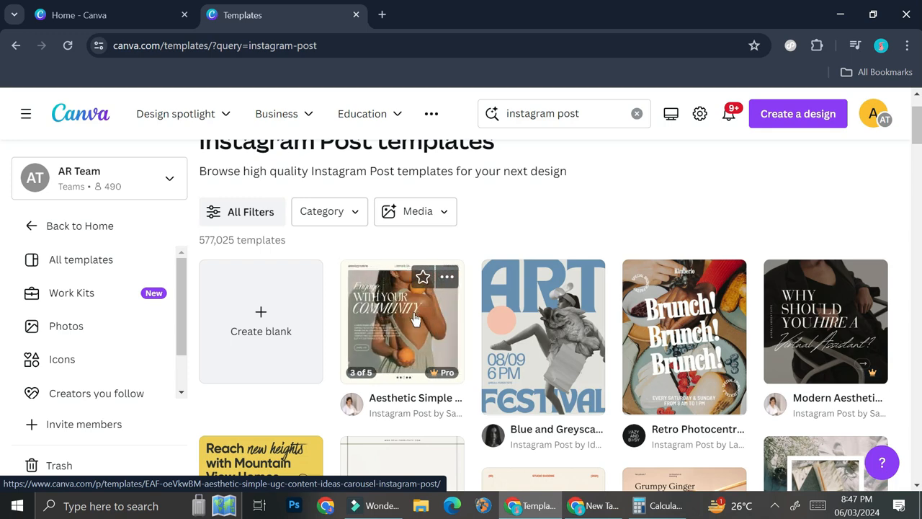
click(278, 265)
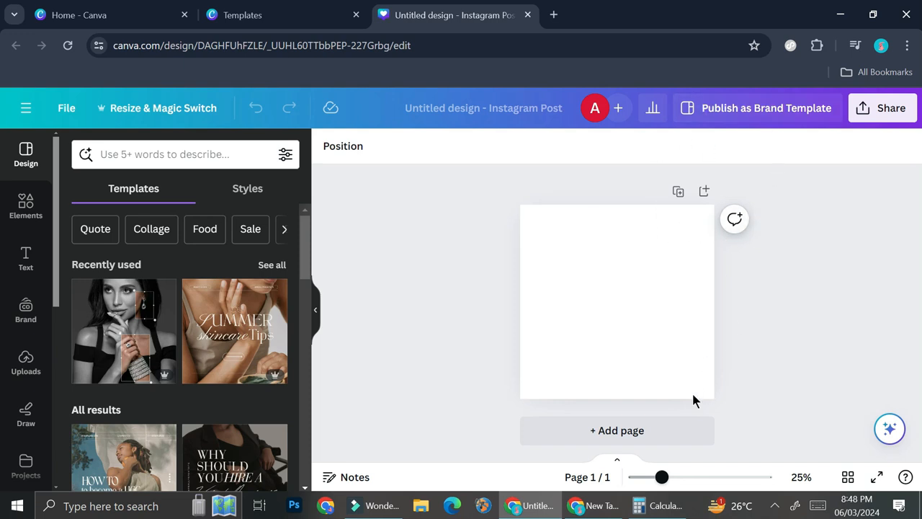
Step: Add a second blank page to the Instagram post design and look over both pages
click(639, 430)
scroll(651, 265, up, 2)
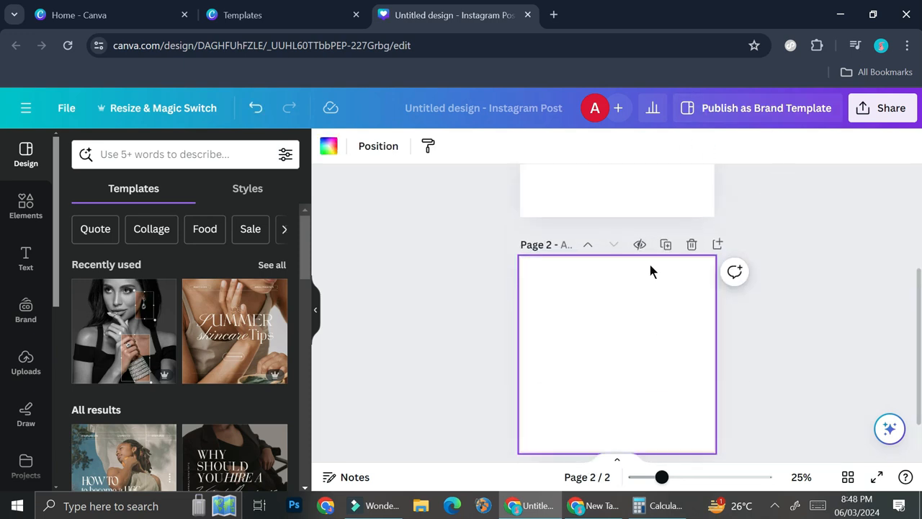
scroll(651, 266, down, 2)
scroll(651, 260, up, 3)
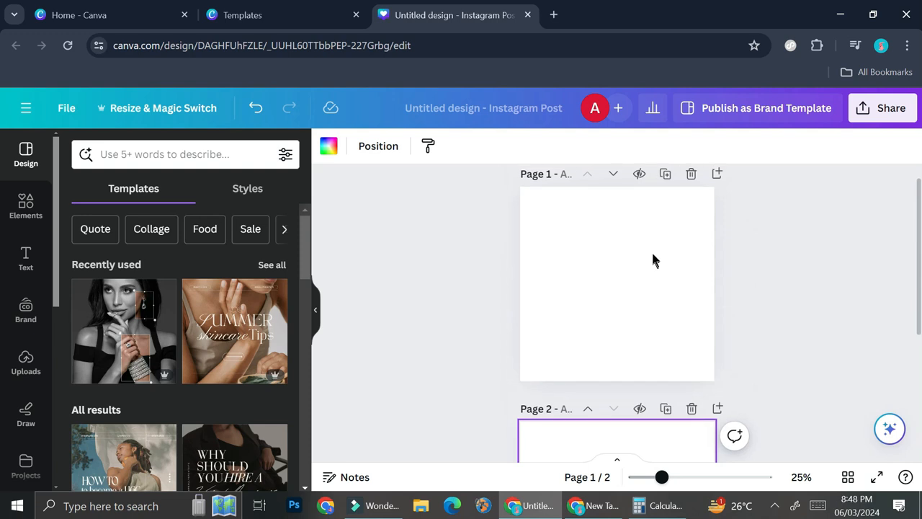
scroll(644, 288, down, 3)
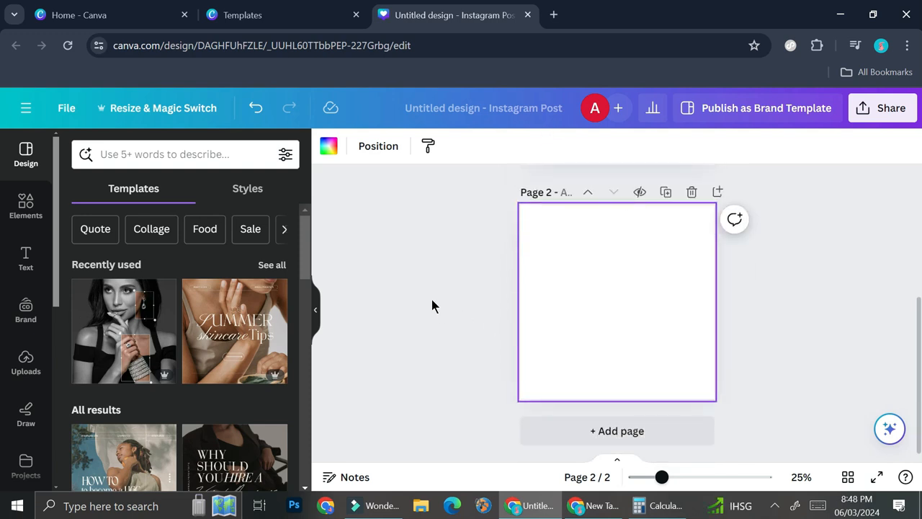
scroll(431, 306, up, 1)
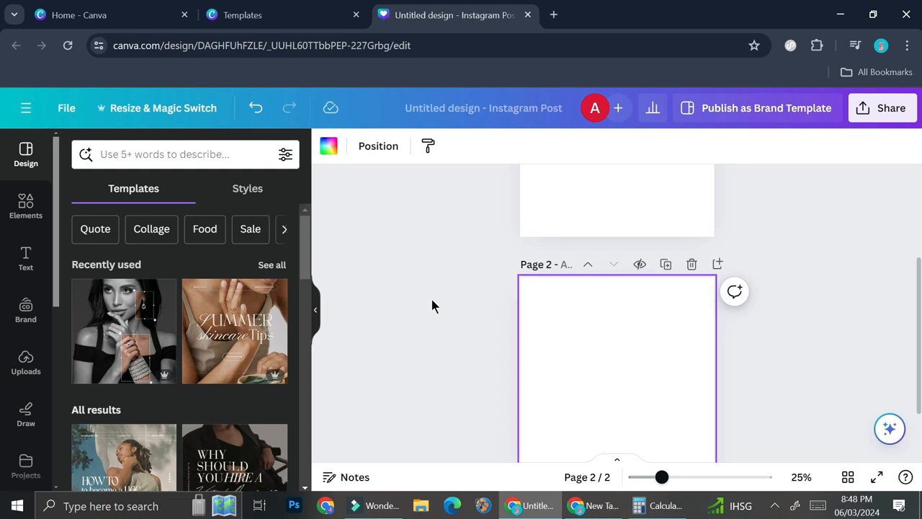
scroll(431, 306, down, 1)
scroll(561, 303, up, 3)
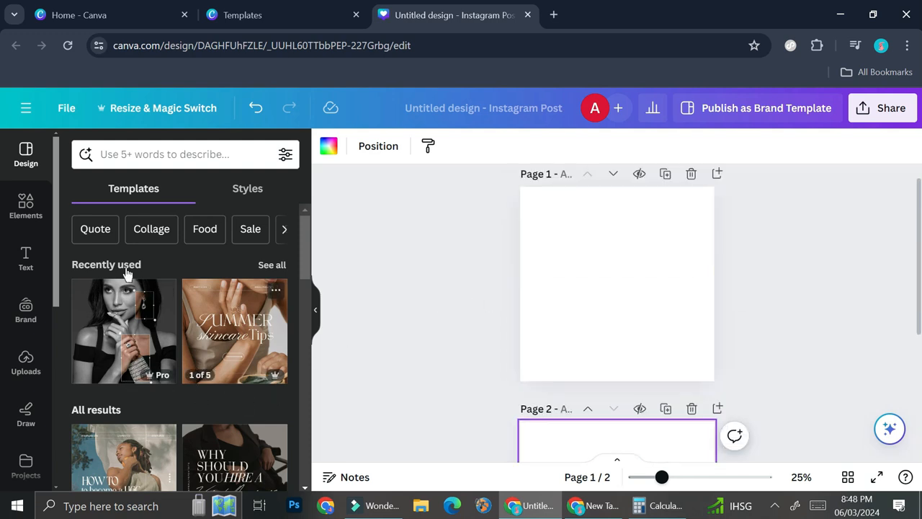
Step: Place the uploaded close-up eye photo on page 1 and enlarge it to the page's full height, flush with the left edge
click(27, 367)
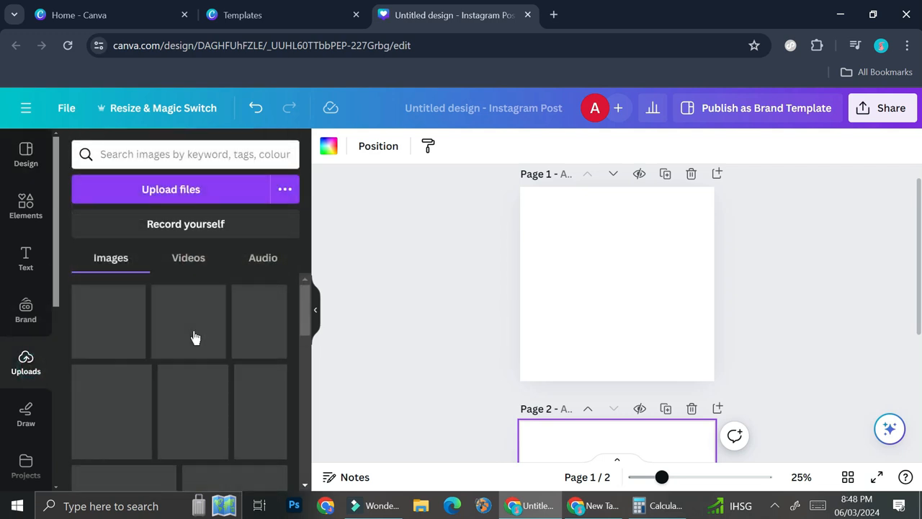
scroll(276, 303, down, 5)
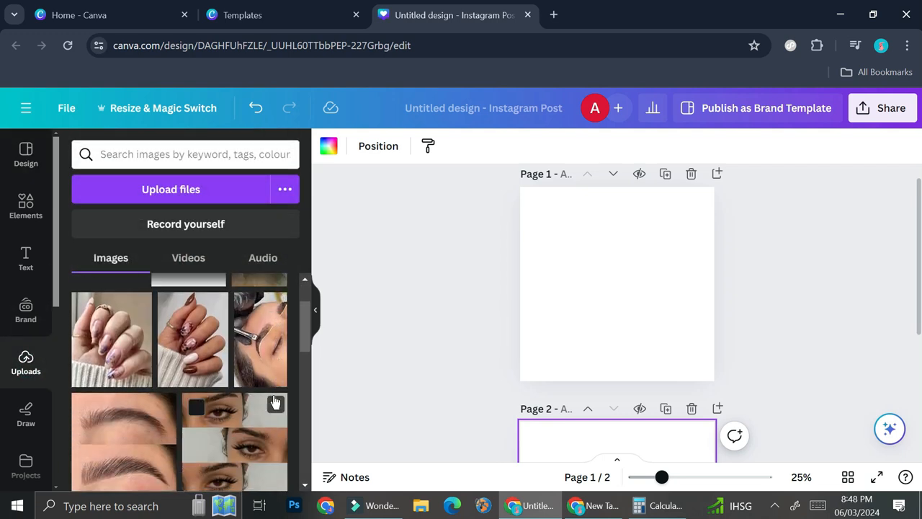
click(193, 320)
drag(637, 292, 599, 271)
drag(640, 328, 677, 377)
Step: Add the uploaded side-profile face photo to page 1, beside the eye photo and running off the lower right edge
scroll(230, 350, up, 5)
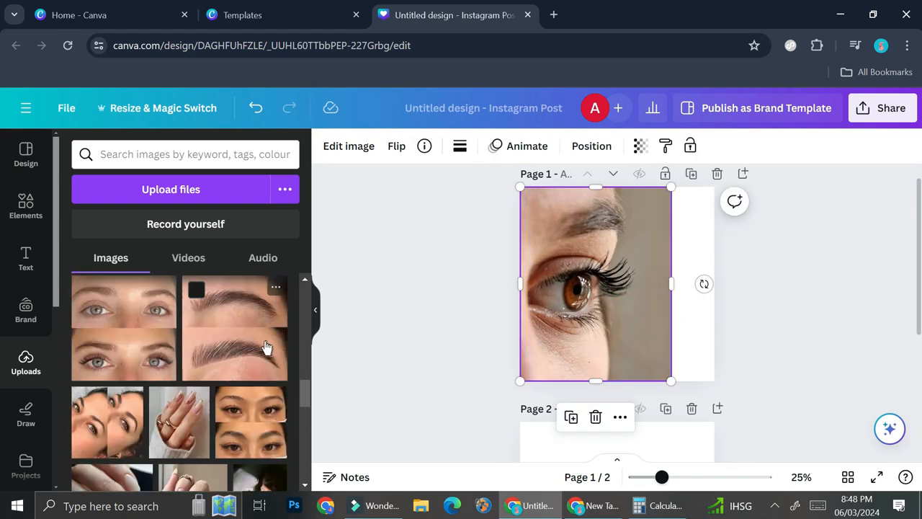
scroll(237, 353, up, 5)
scroll(244, 351, down, 5)
click(168, 359)
drag(613, 289, 716, 333)
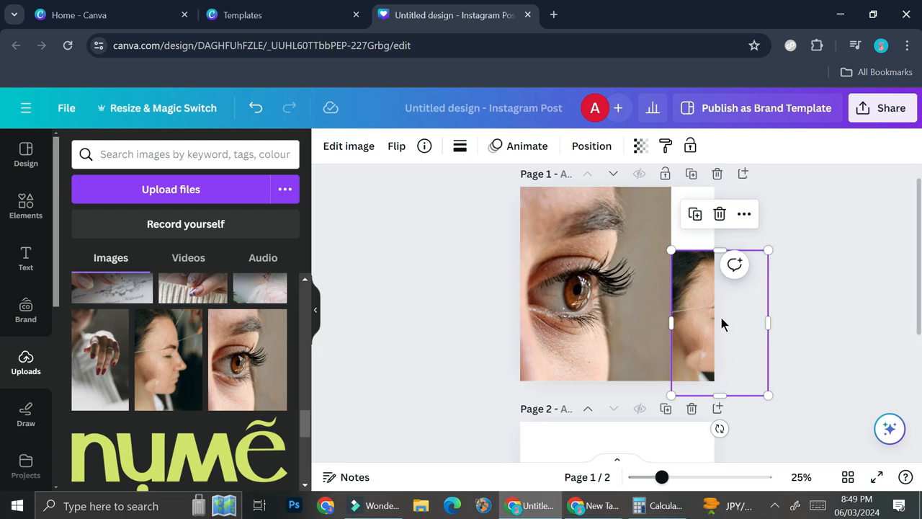
Step: Paste a copy of the face photo onto page 2 and position it across the left edge to continue the image from page 1
scroll(692, 315, down, 3)
click(618, 325)
key(ctrl+v)
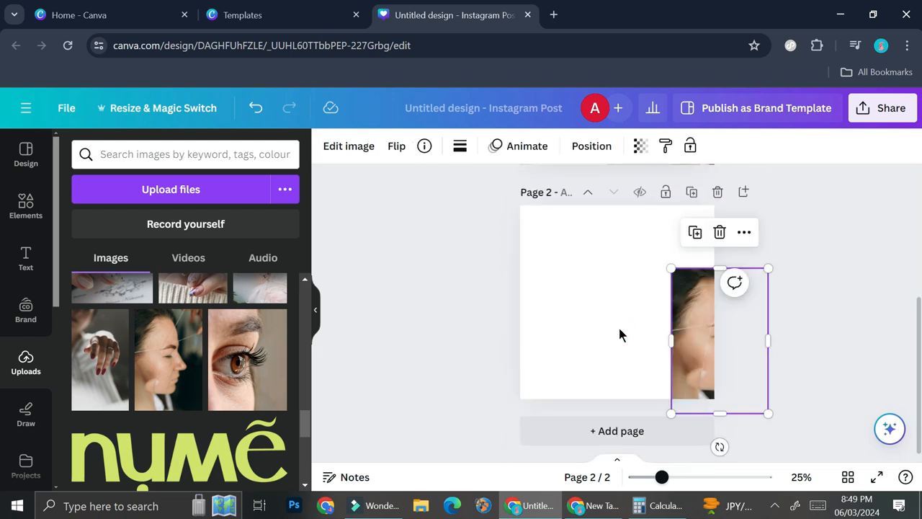
drag(702, 346, 520, 349)
scroll(671, 322, up, 2)
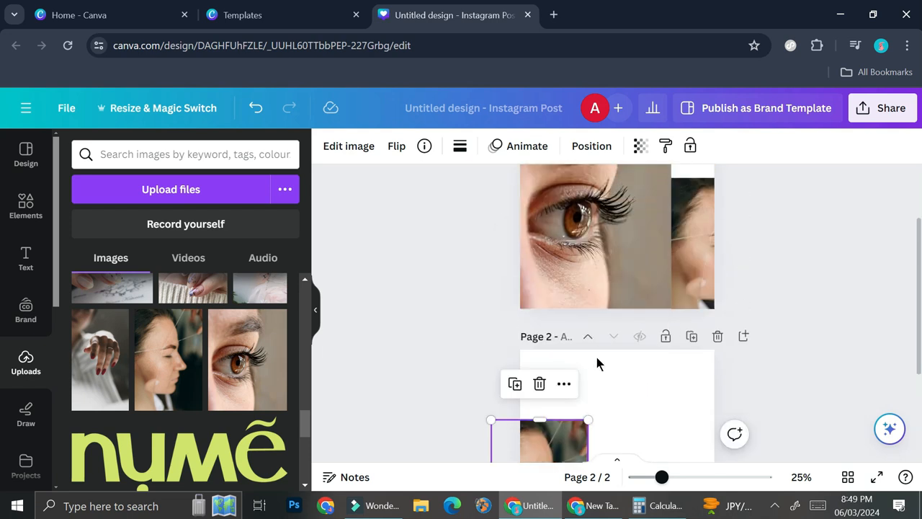
scroll(621, 345, down, 2)
click(562, 360)
drag(562, 360, 560, 353)
Step: Add the uploaded photo of the woman with daisies to page 2 and layer it behind the face photo
click(674, 314)
scroll(246, 348, up, 1)
click(247, 348)
drag(650, 291, 624, 280)
right_click(623, 283)
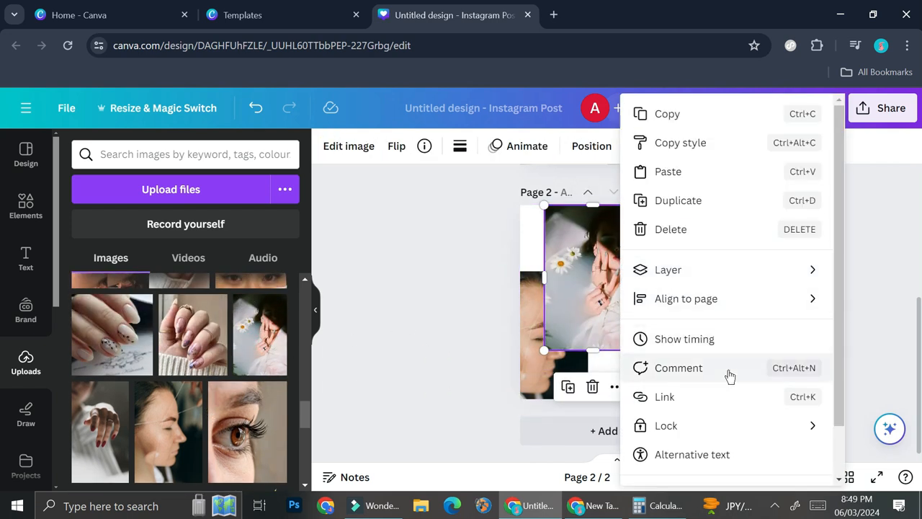
mouse_move(720, 270)
click(797, 324)
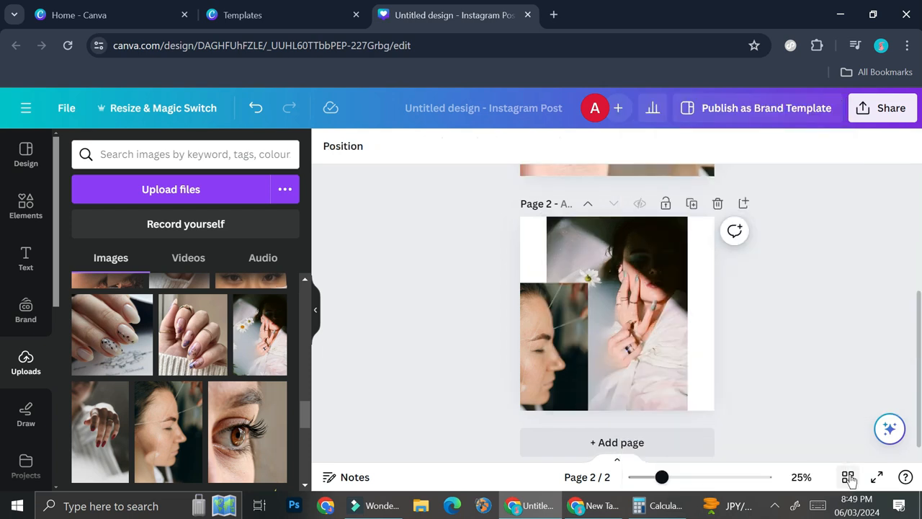
Step: Nudge the face photo on page 2 slightly upward and compare its alignment with page 1 in grid view
click(848, 478)
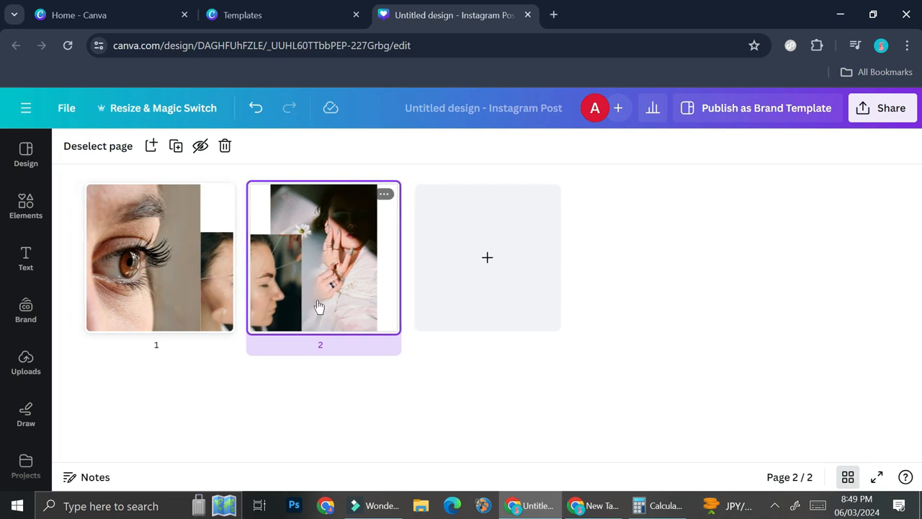
click(848, 478)
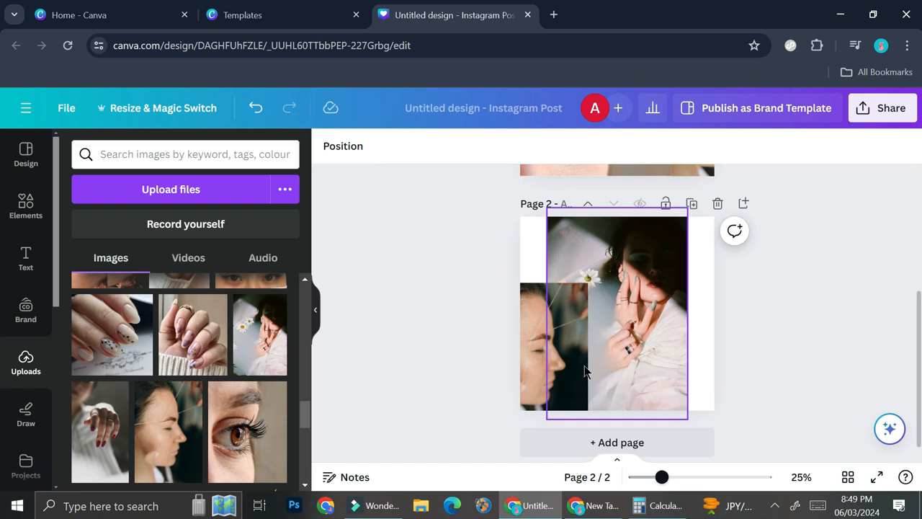
click(562, 349)
drag(560, 347, 560, 344)
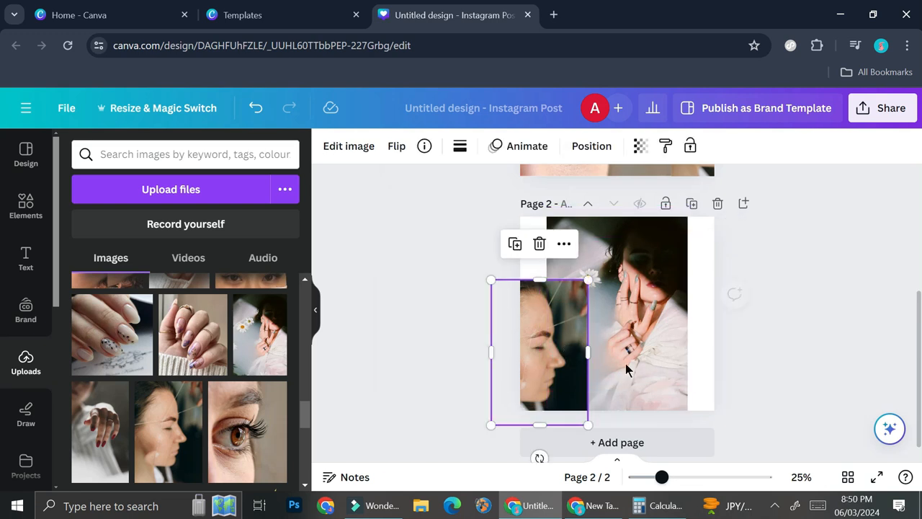
click(848, 479)
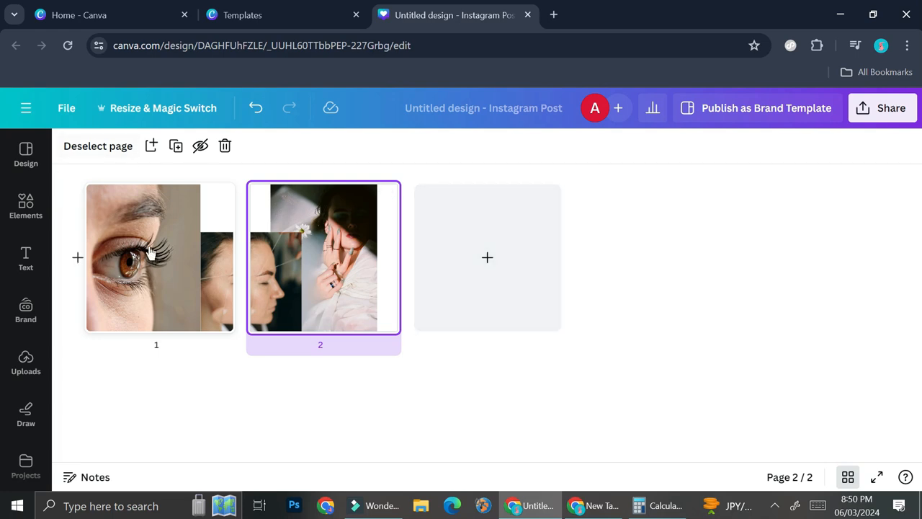
Step: Close the Templates browser tab and return to the Canva home page with the design search dismissed
click(281, 15)
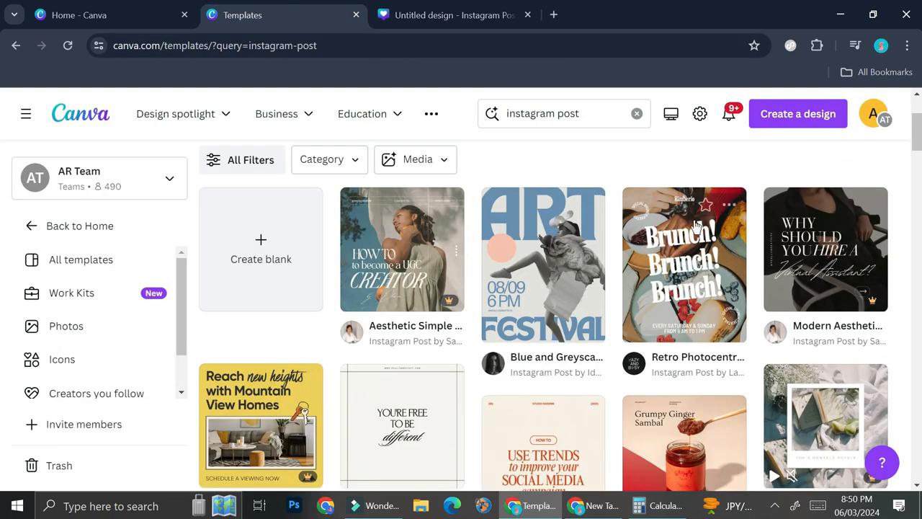
click(86, 115)
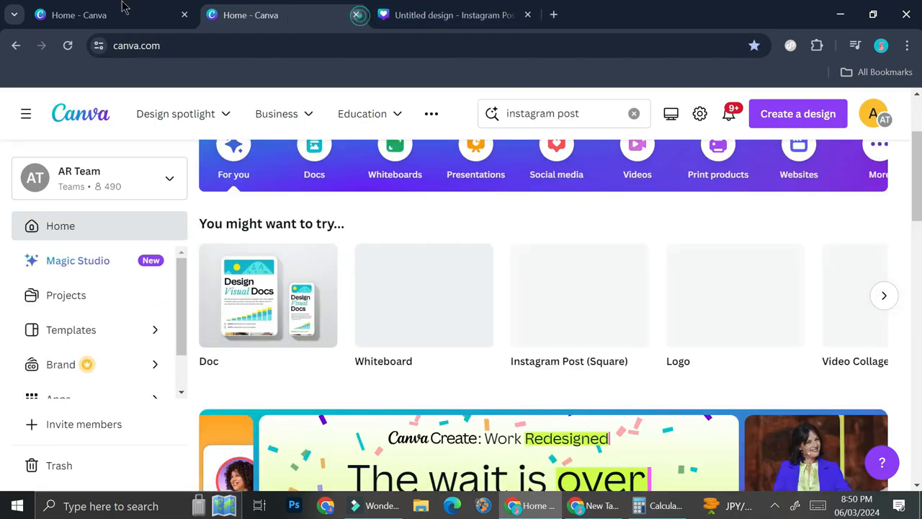
click(359, 15)
click(121, 14)
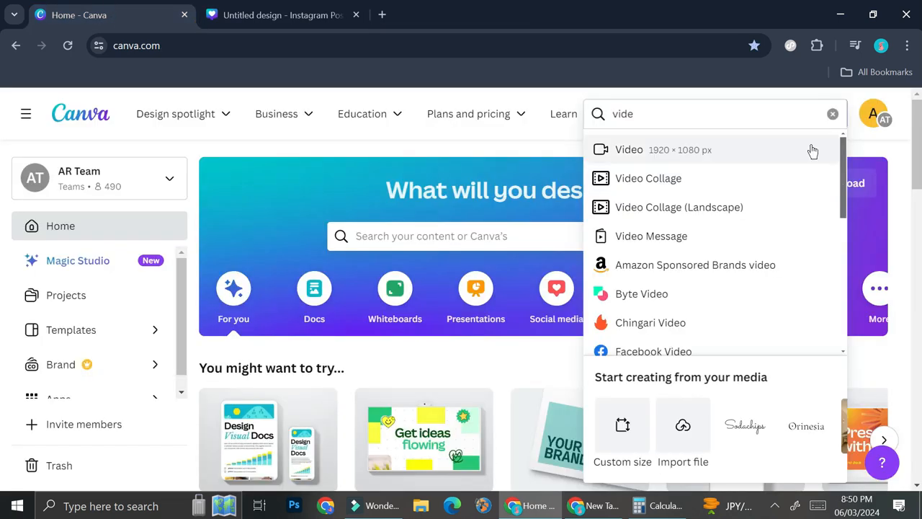
click(856, 131)
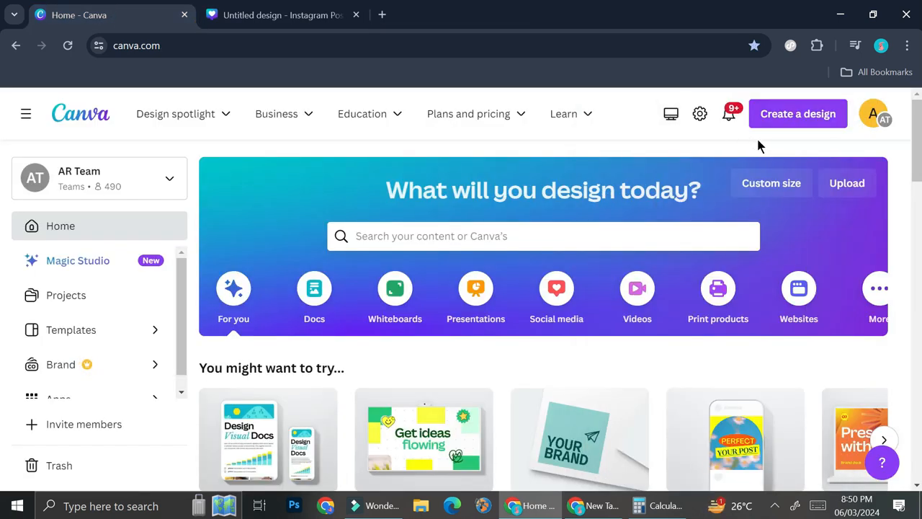
Step: Switch to Calculator, multiply 1080 by 3 to get the carousel's total width, and return to the Canva home page
click(785, 118)
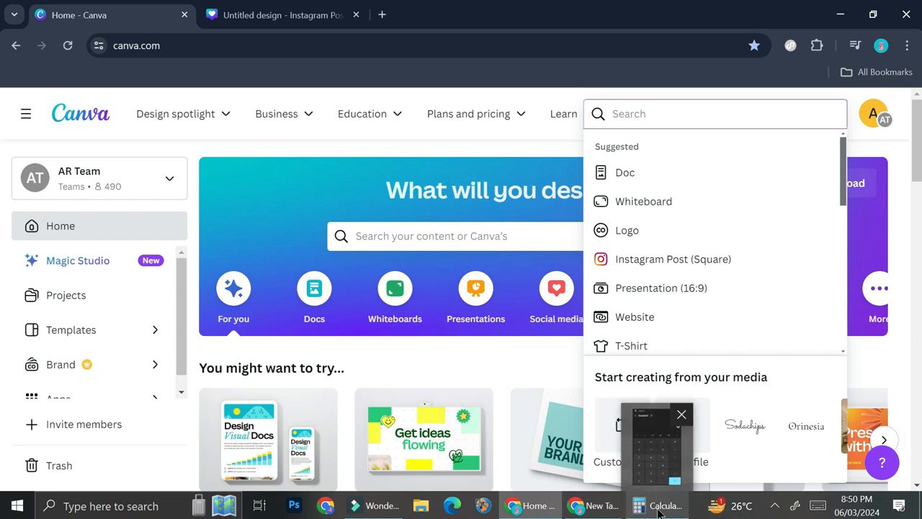
click(657, 505)
click(651, 425)
click(714, 465)
click(715, 328)
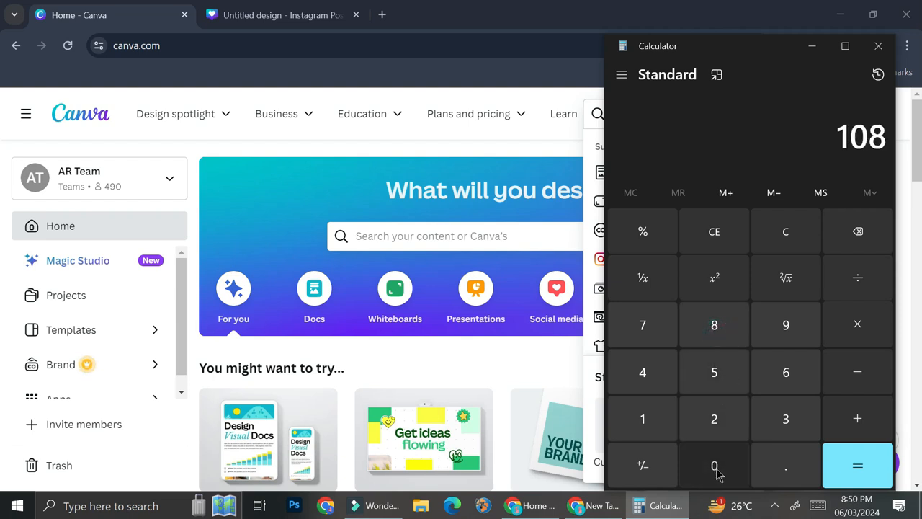
click(715, 467)
click(863, 345)
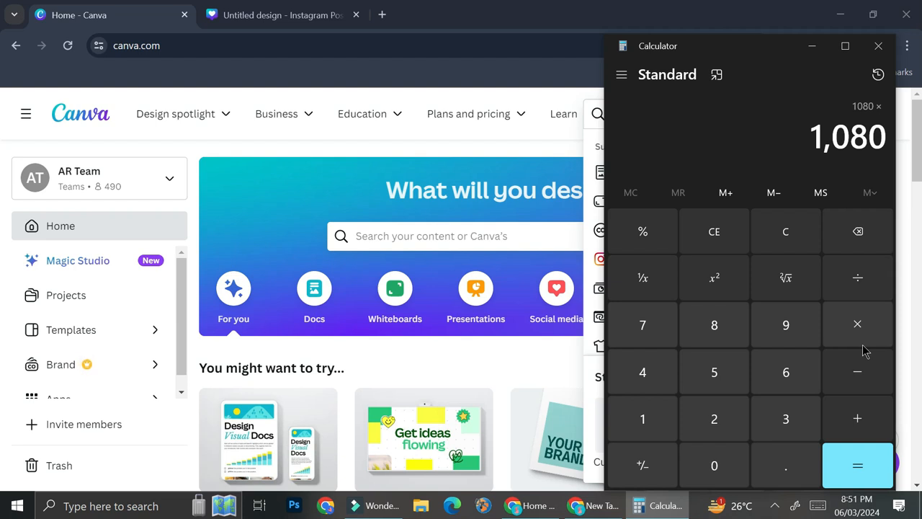
click(787, 430)
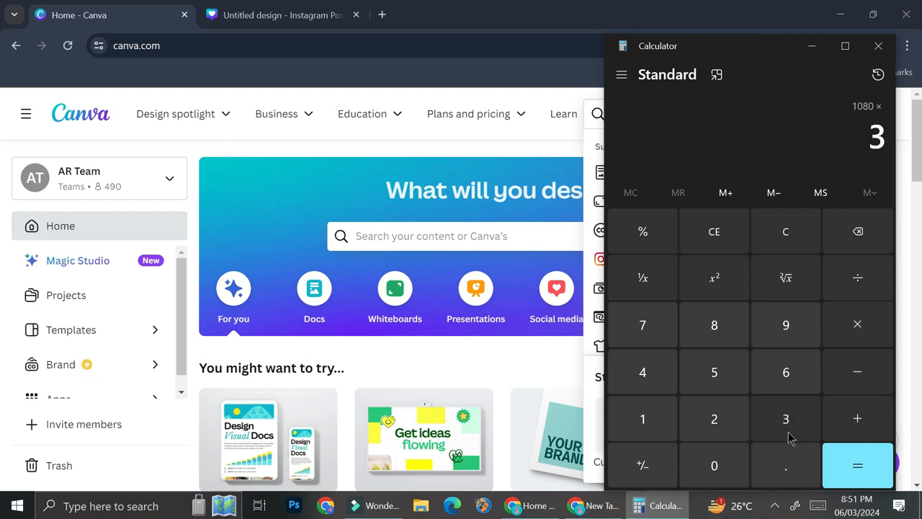
click(875, 457)
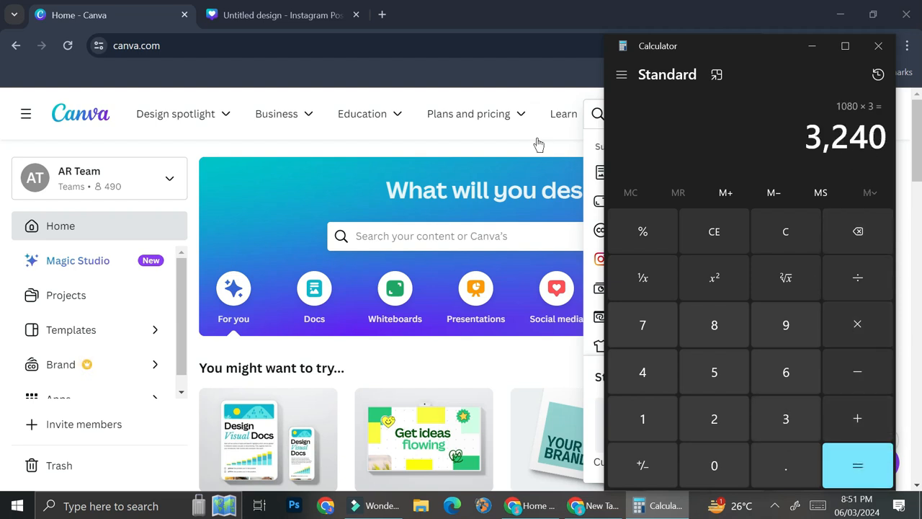
drag(809, 139, 890, 142)
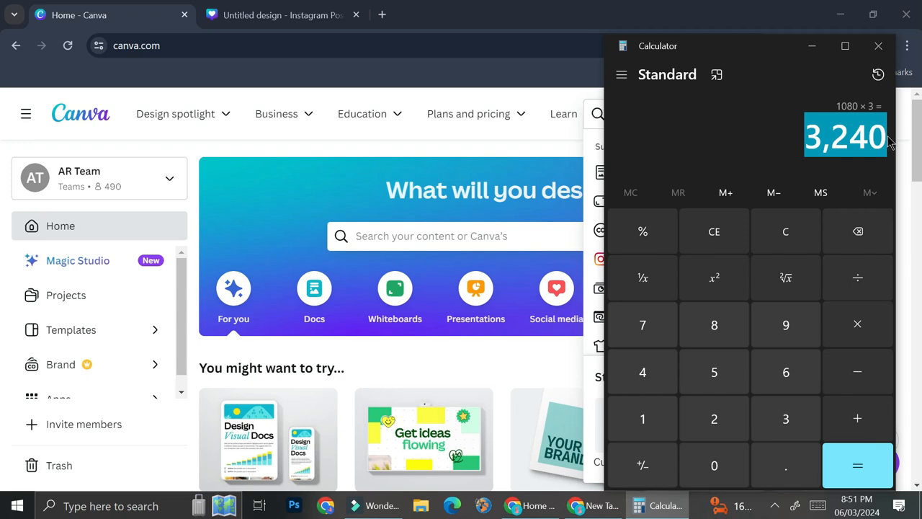
click(552, 143)
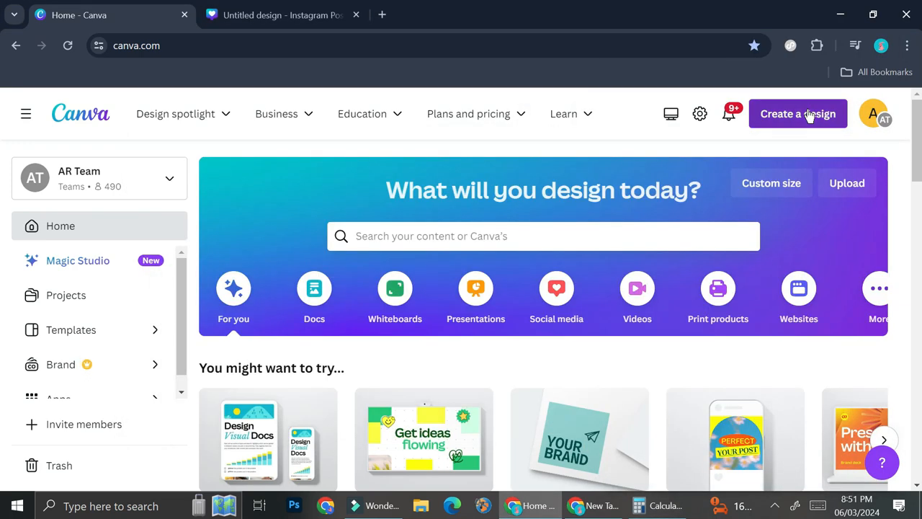
Step: Start a custom-size design in pixels with a width of 3240 and a height of 1080
click(809, 116)
click(637, 431)
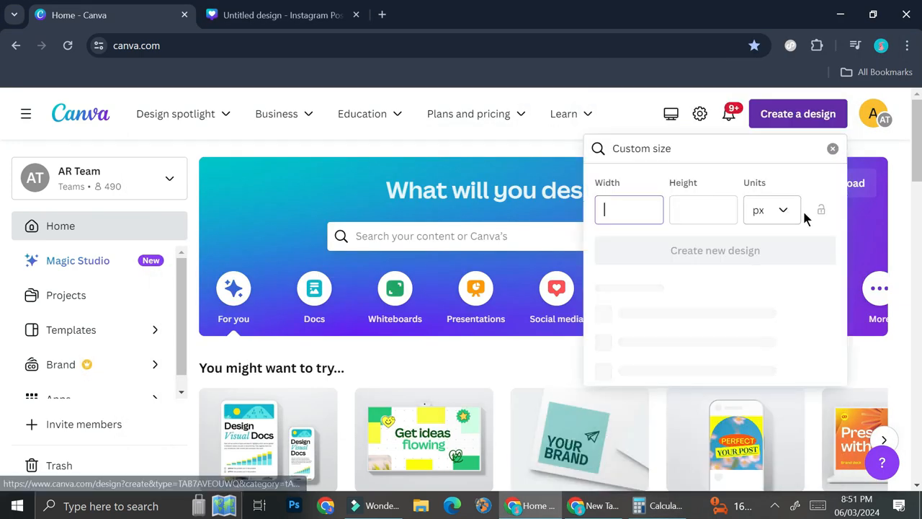
click(789, 209)
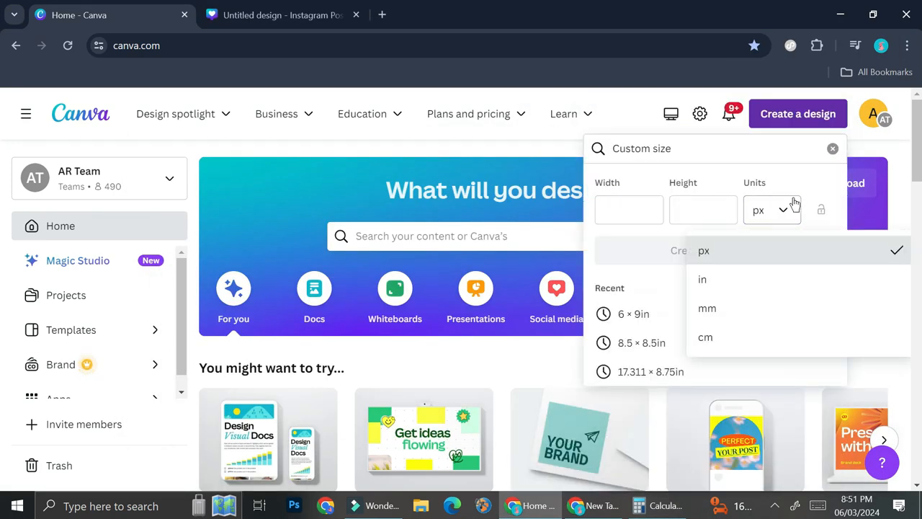
click(631, 215)
text(3240)
key(Tab)
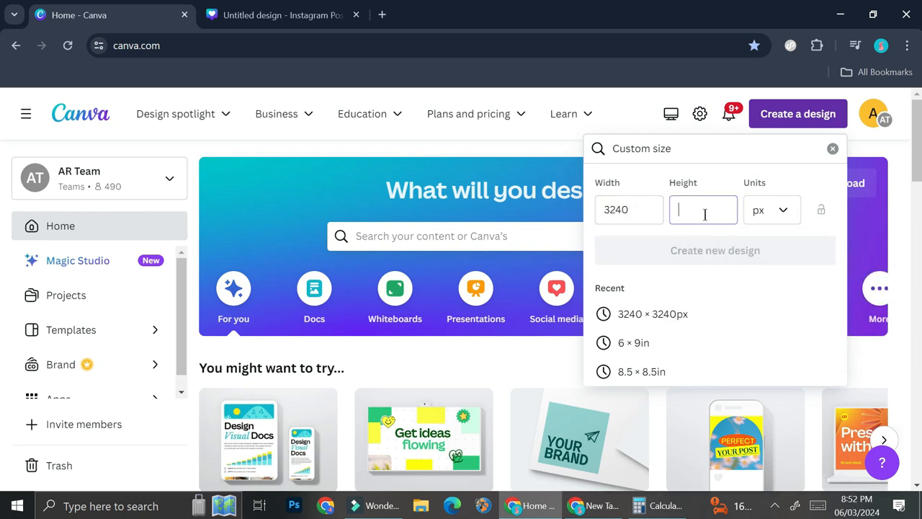
text(1080)
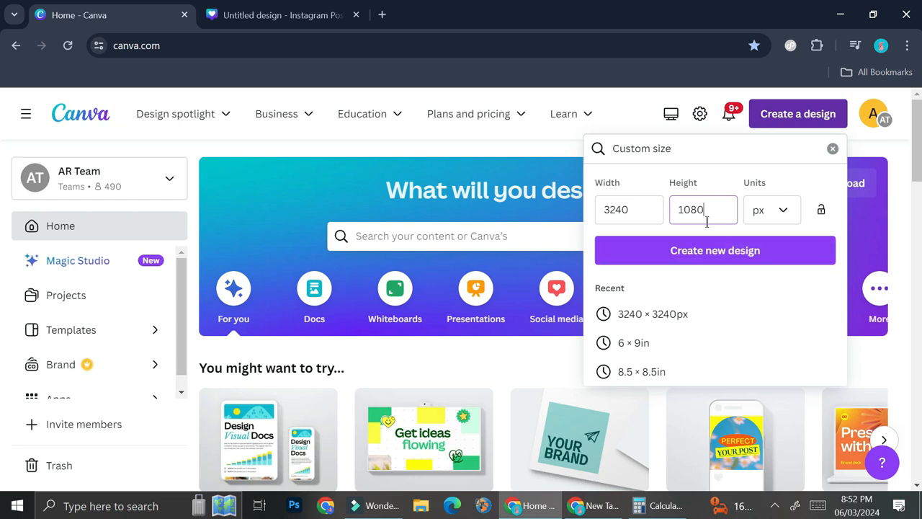
Step: Create the blank 3240 × 1080 px design and choose the custom layout for adding guides
click(704, 250)
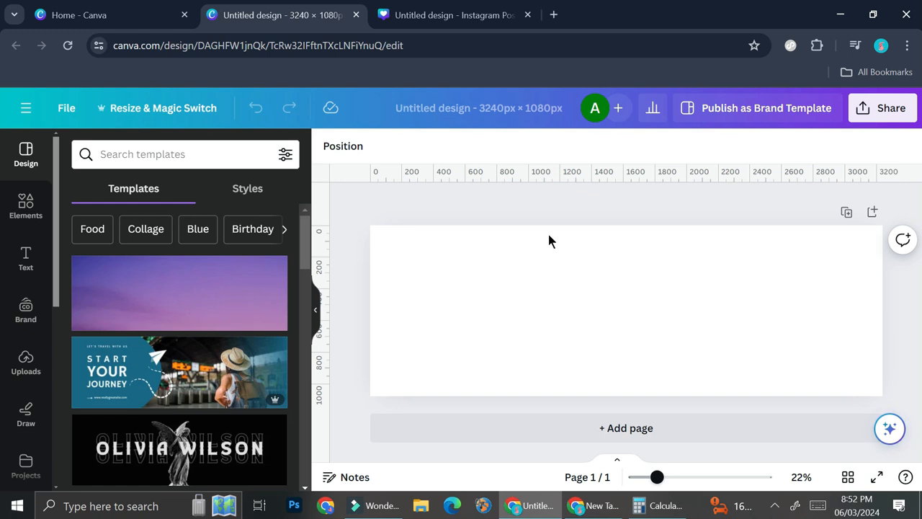
click(66, 107)
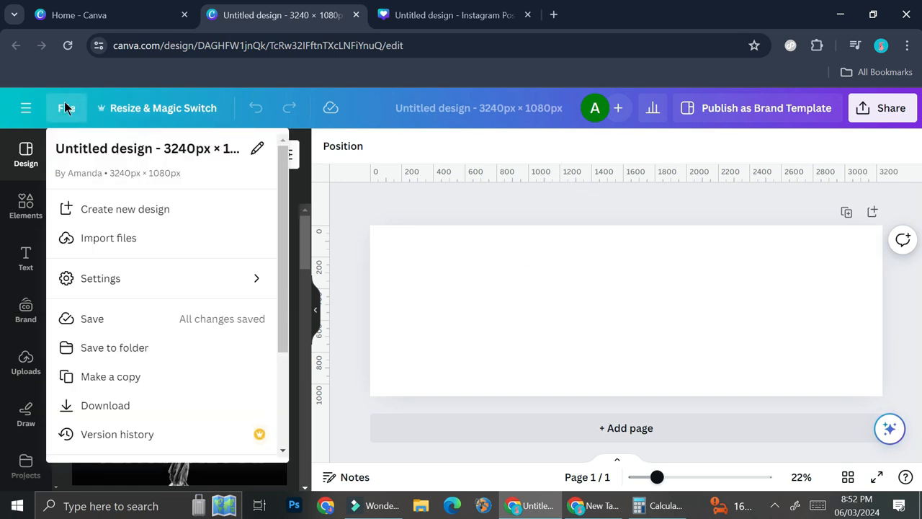
click(211, 283)
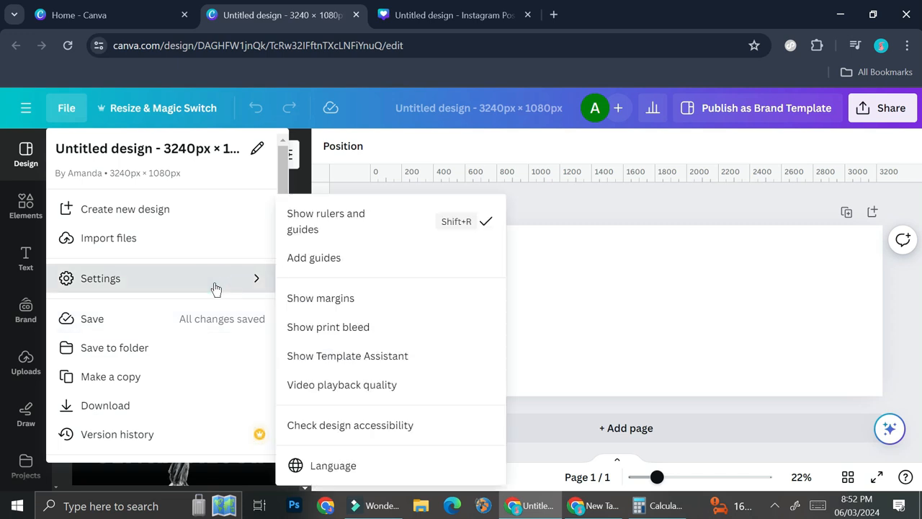
click(320, 259)
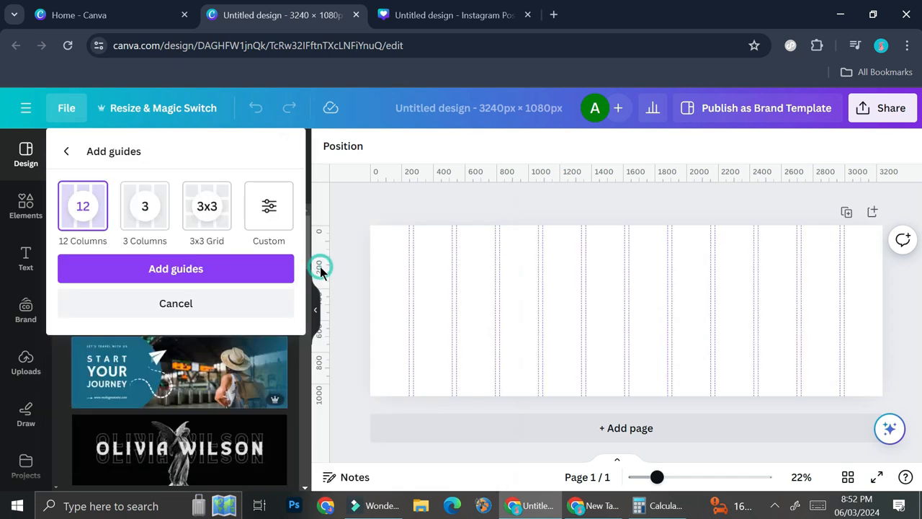
click(209, 229)
click(151, 228)
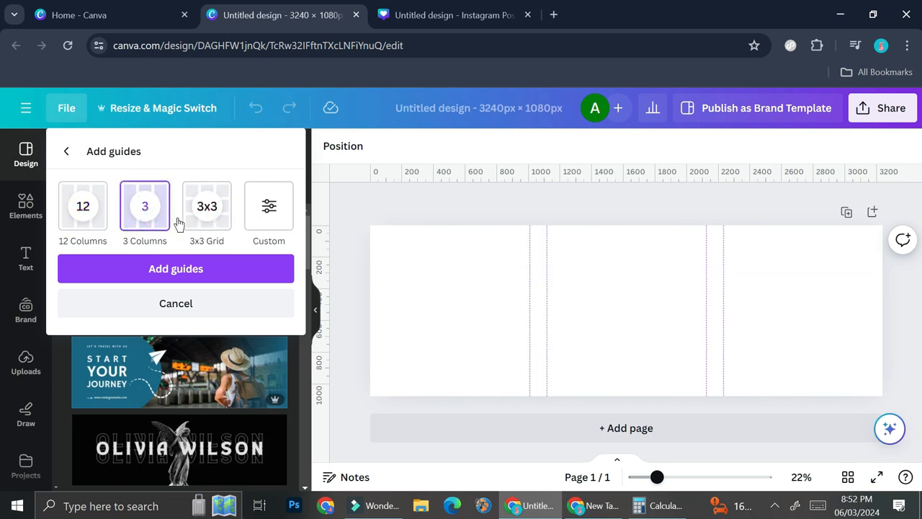
click(287, 225)
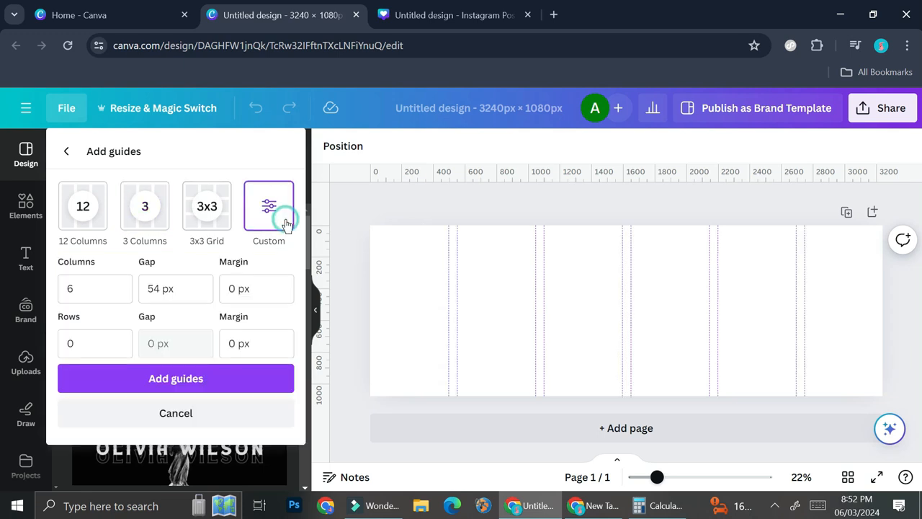
Step: Add guides to the page with 3 columns, a 0 px gap and no rows
click(86, 296)
double_click(94, 291)
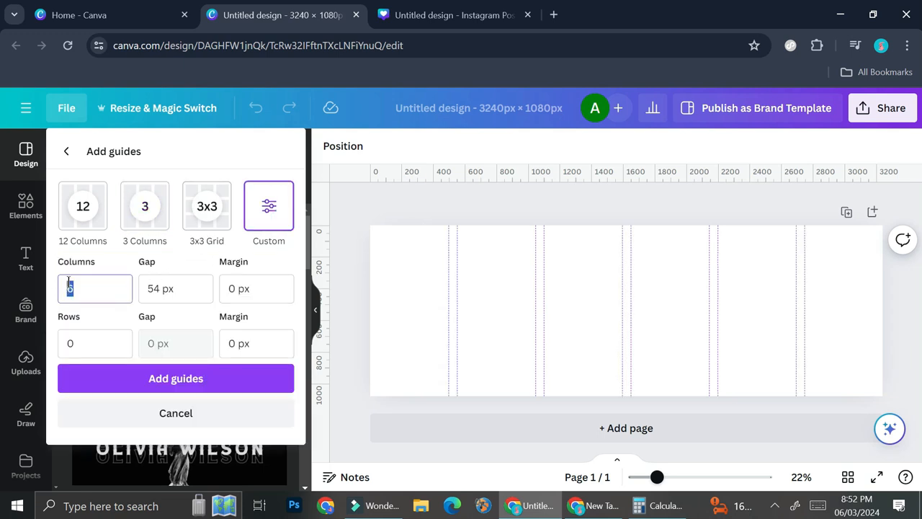
text(3)
click(190, 288)
double_click(153, 288)
text(0)
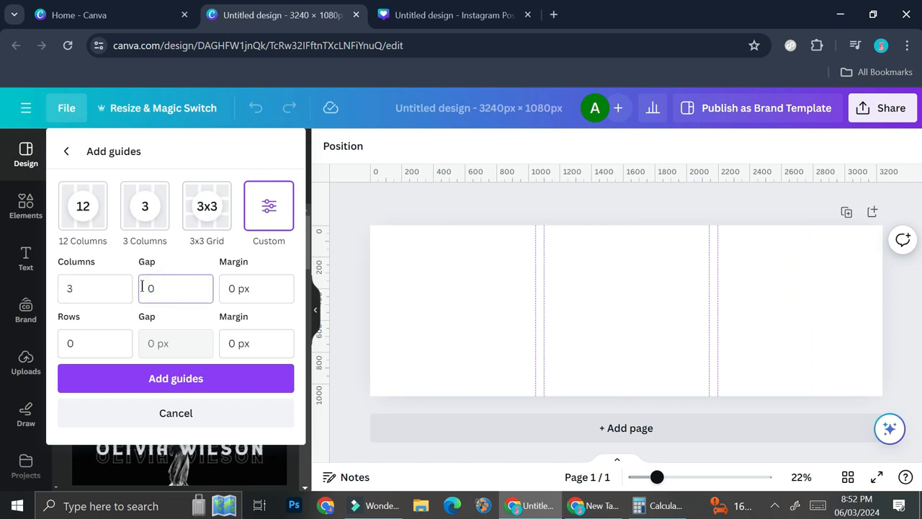
double_click(93, 344)
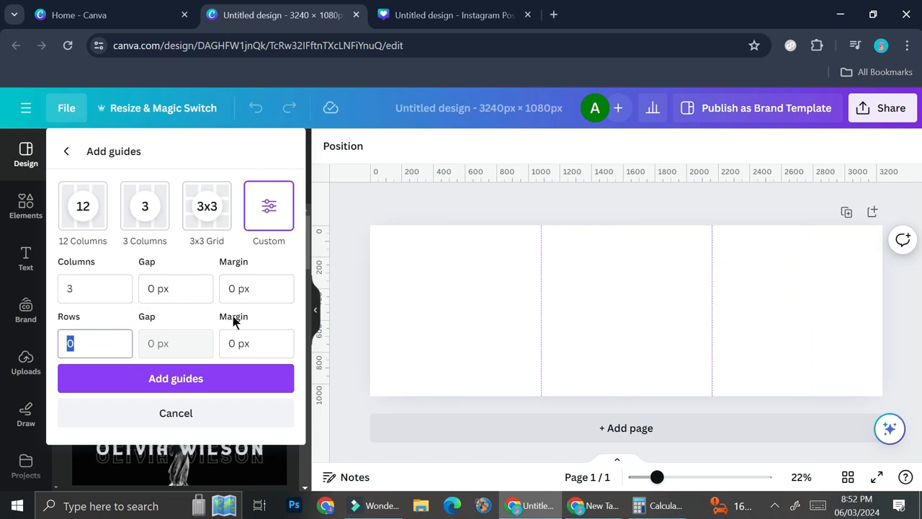
click(225, 381)
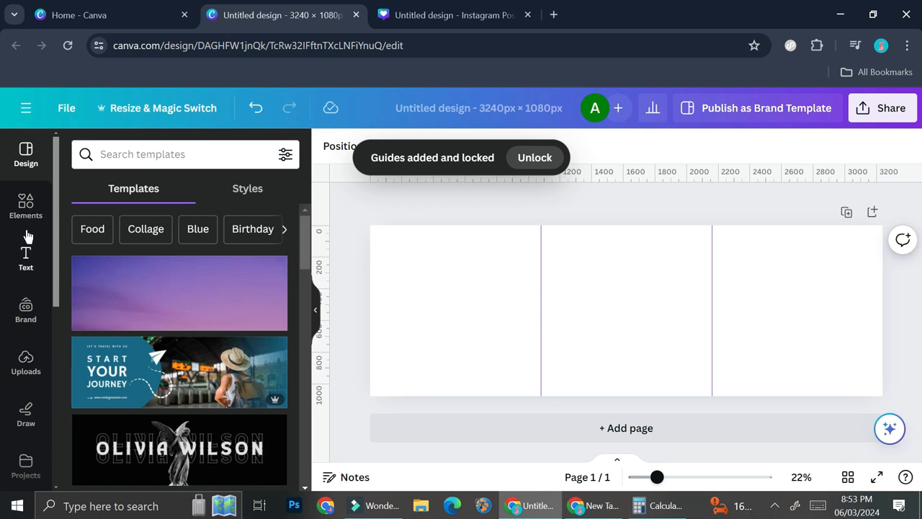
Step: Place the uploaded lash-treatment photo at the page's left edge and enlarge it to the full page height
click(26, 367)
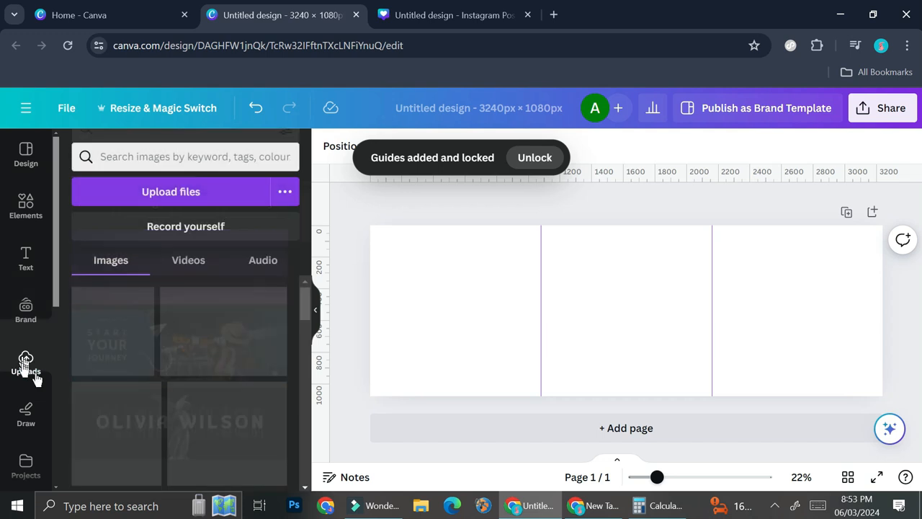
scroll(217, 401, down, 2)
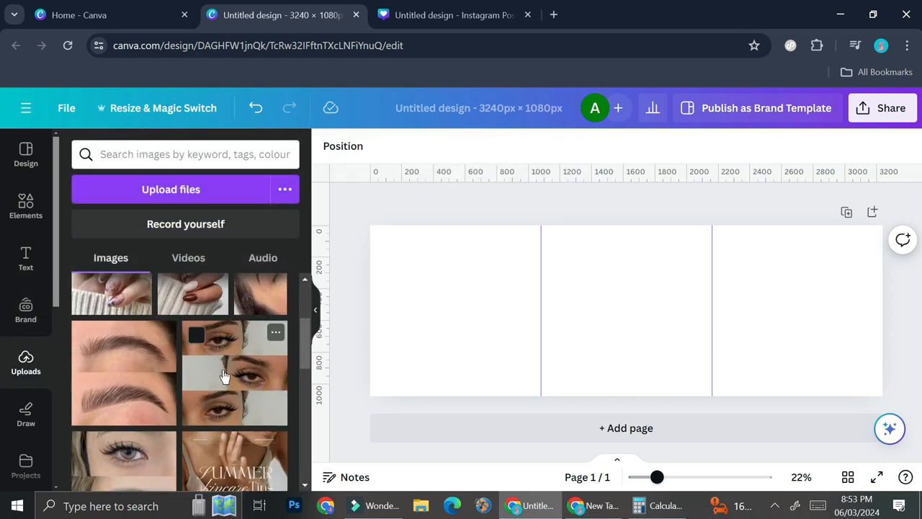
scroll(175, 343, down, 3)
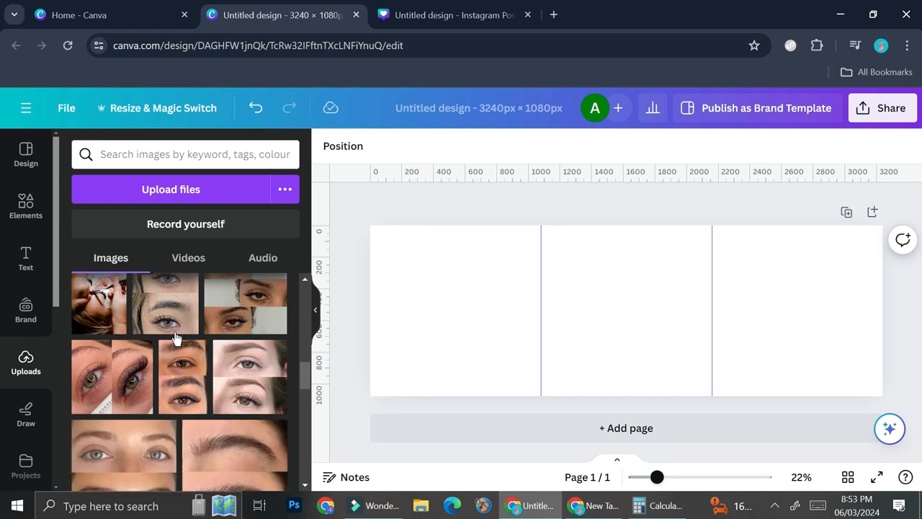
drag(91, 314, 409, 280)
drag(445, 338, 484, 395)
Step: Place the nail photo beside the lash-treatment photo, across the first guide, and browse the uploads for more pictures
scroll(220, 327, up, 5)
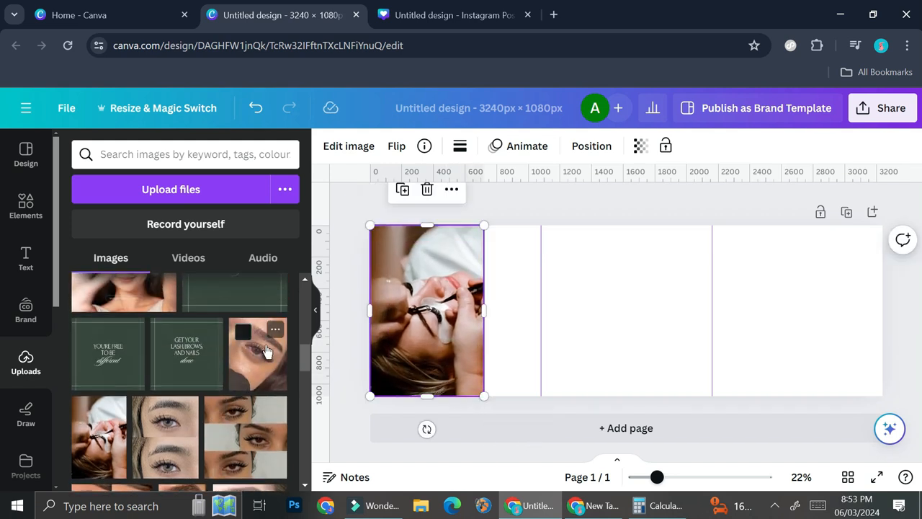
drag(506, 268, 489, 268)
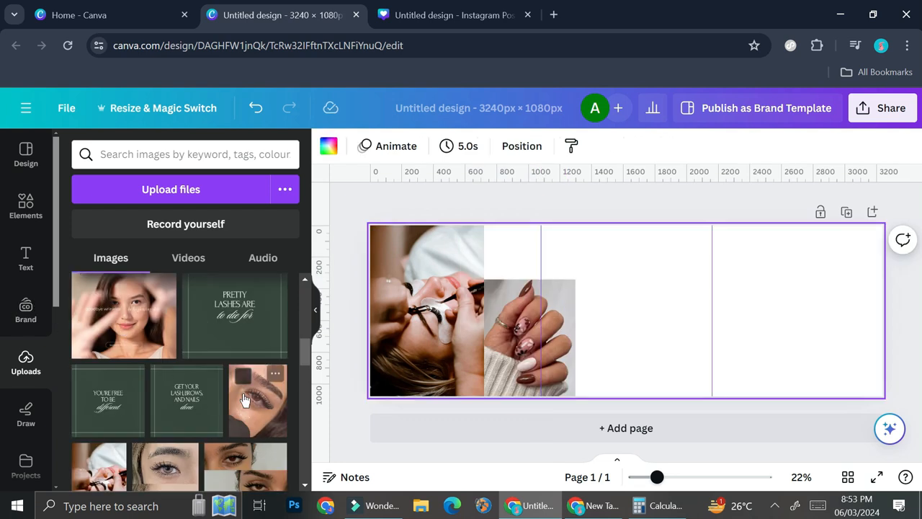
scroll(245, 396, down, 2)
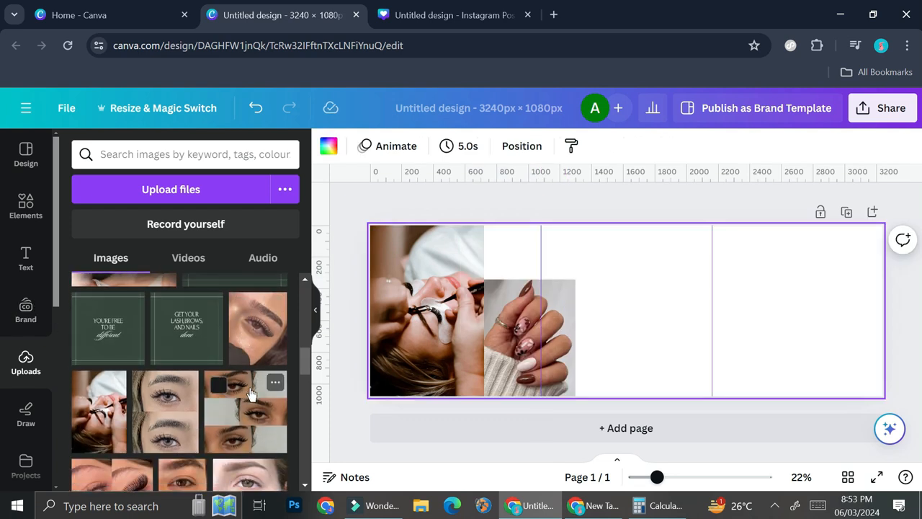
scroll(250, 392, down, 3)
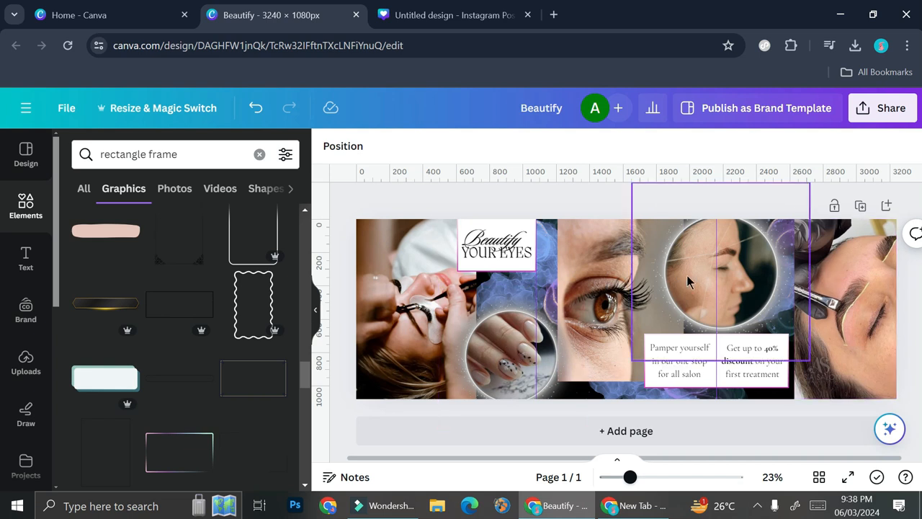
Step: Examine up close how the nail photo, background and neighbouring elements of the carousel run across the guide between the first two slides
click(660, 478)
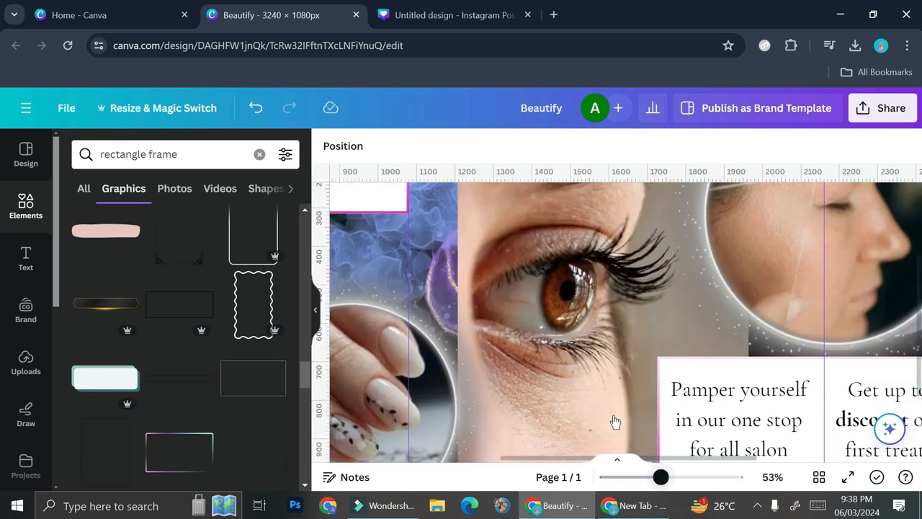
scroll(410, 281, down, 1)
drag(569, 458, 500, 459)
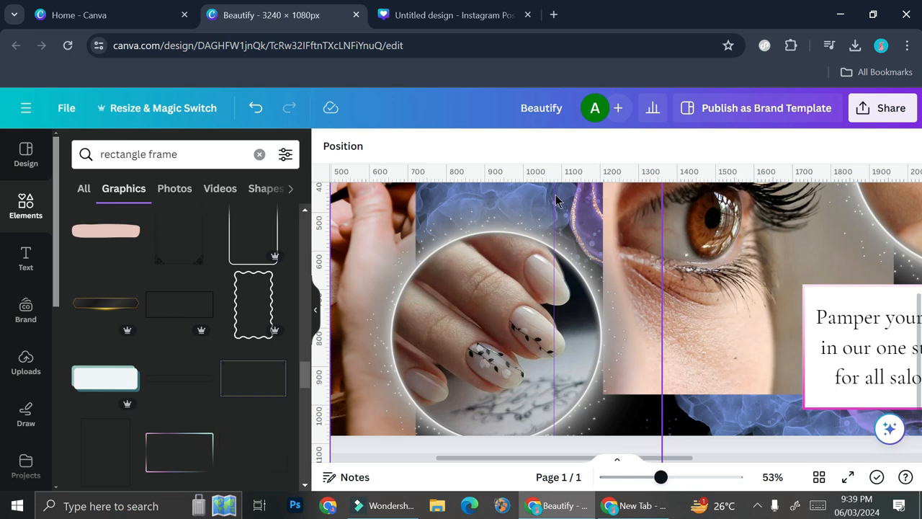
scroll(555, 232, up, 3)
scroll(562, 288, down, 5)
click(687, 477)
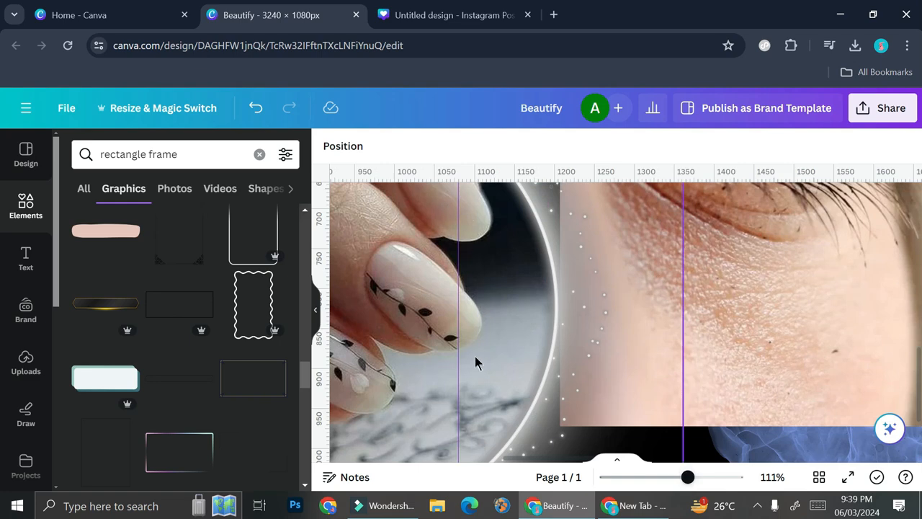
click(664, 477)
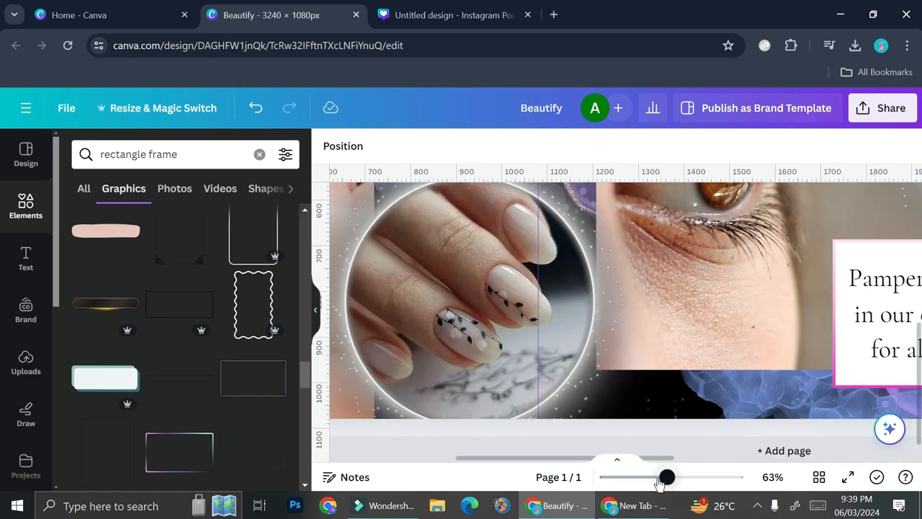
click(655, 477)
click(638, 477)
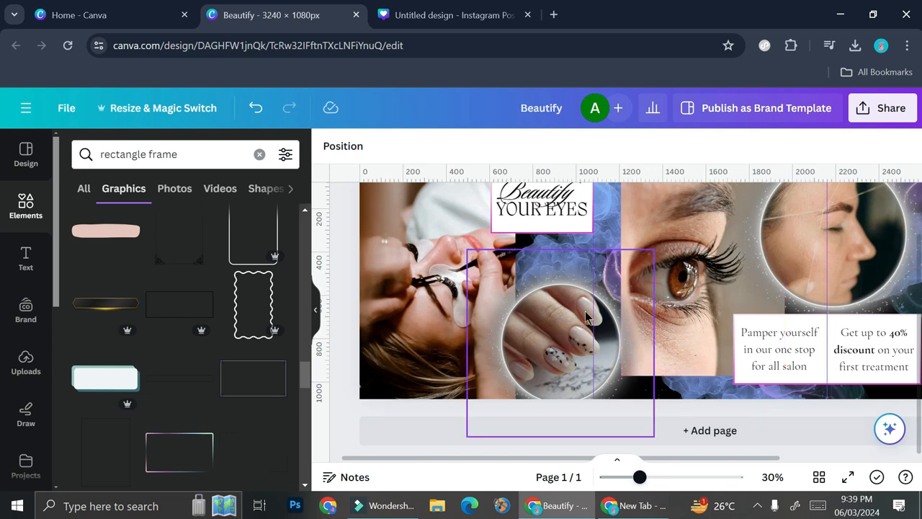
click(669, 477)
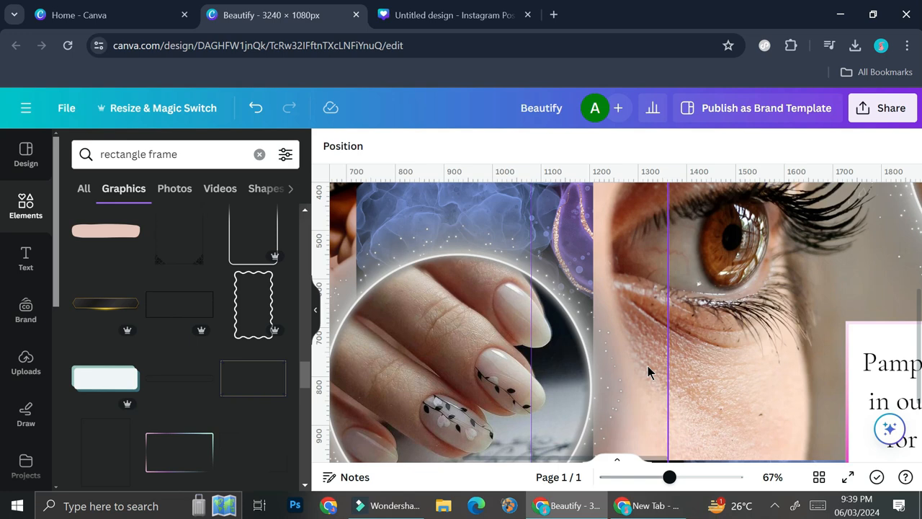
click(644, 478)
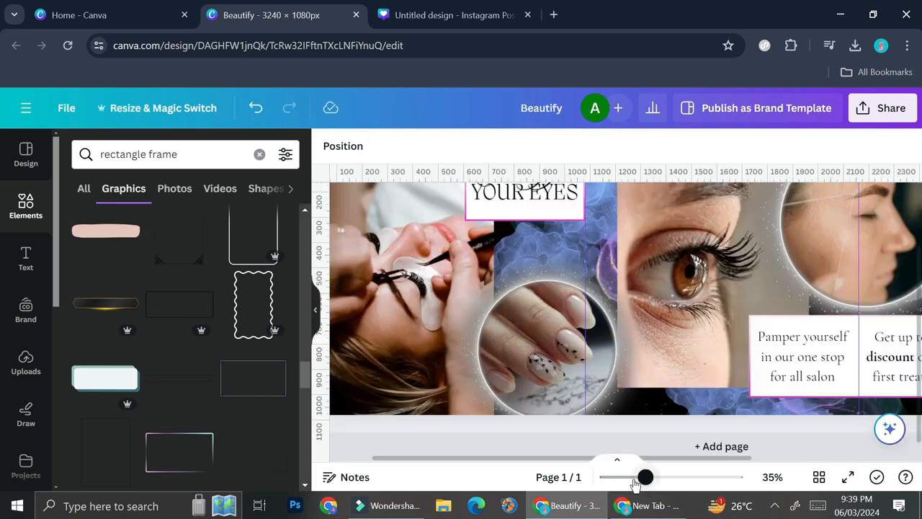
drag(643, 477, 624, 477)
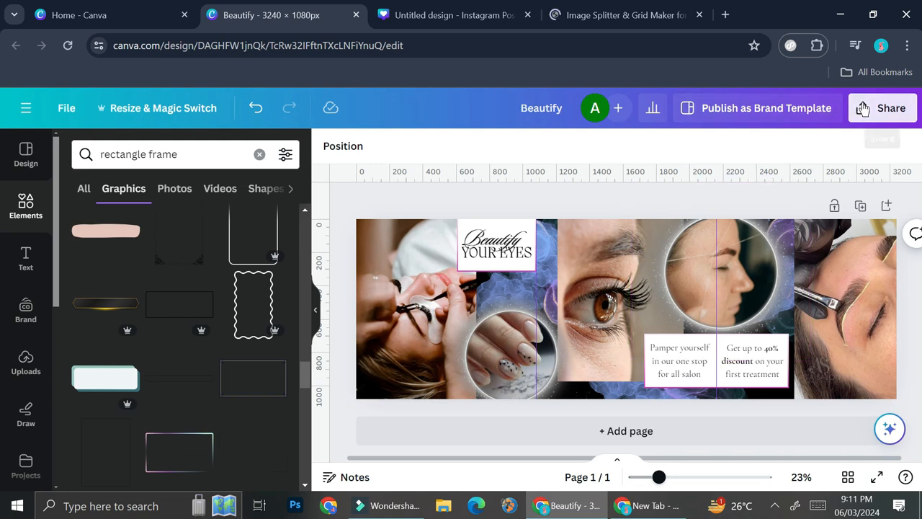
Step: Download the finished carousel as a JPG at size 1 with the quality set to 100
click(882, 108)
scroll(726, 302, down, 3)
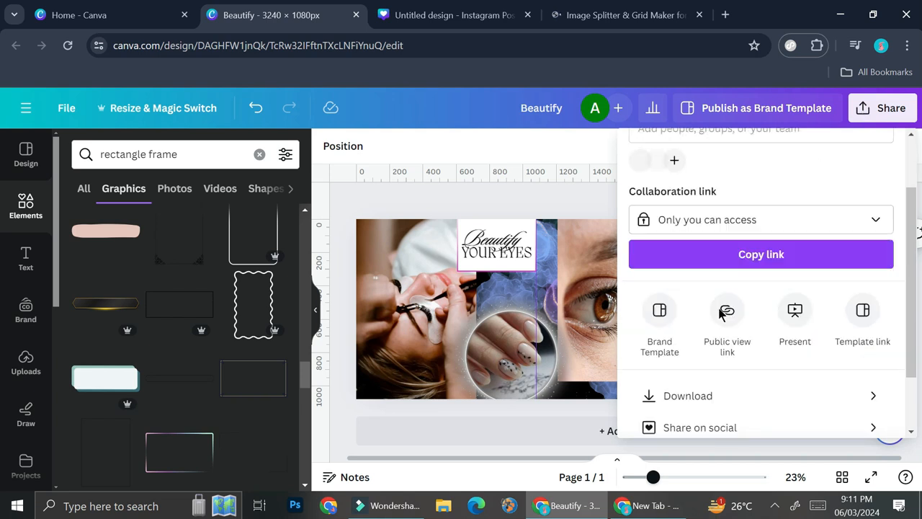
click(718, 315)
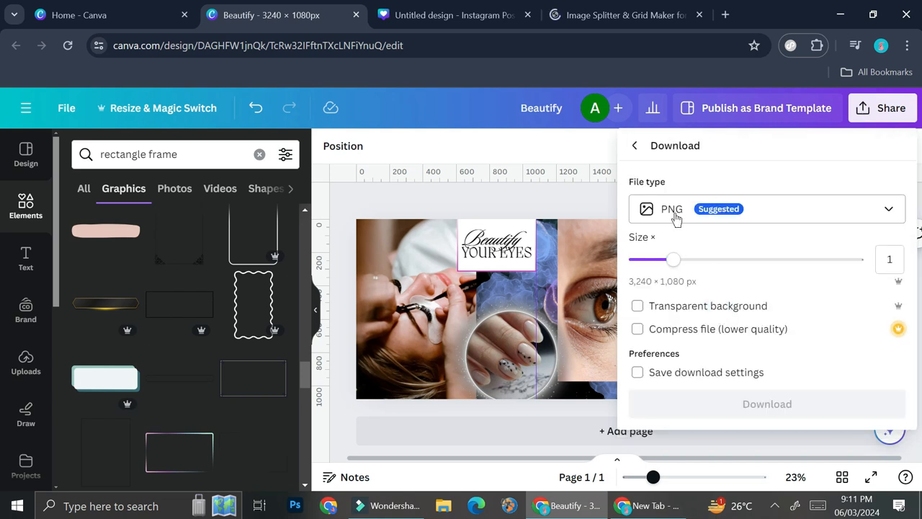
click(674, 212)
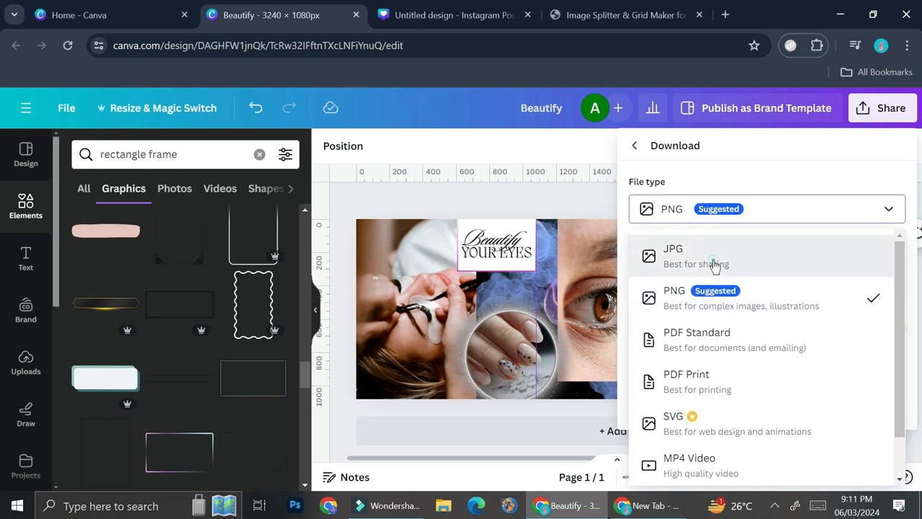
click(708, 260)
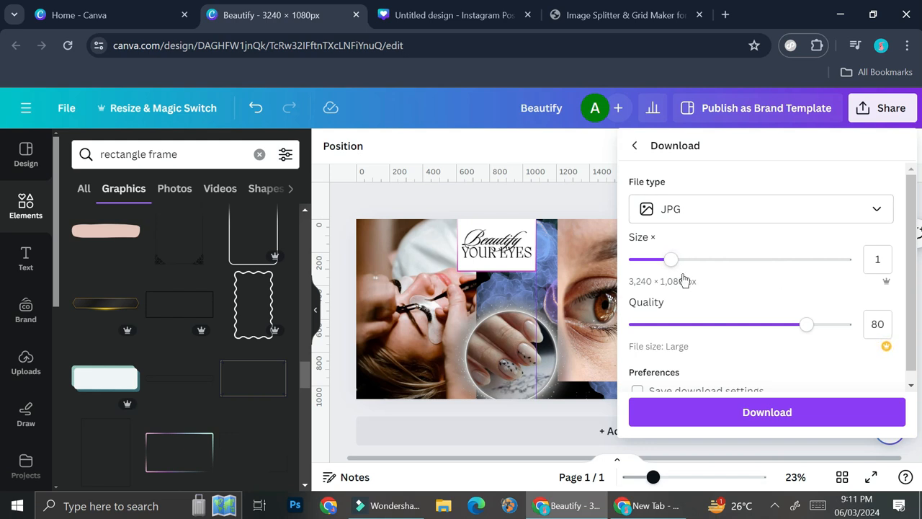
drag(810, 332, 859, 331)
scroll(797, 269, down, 1)
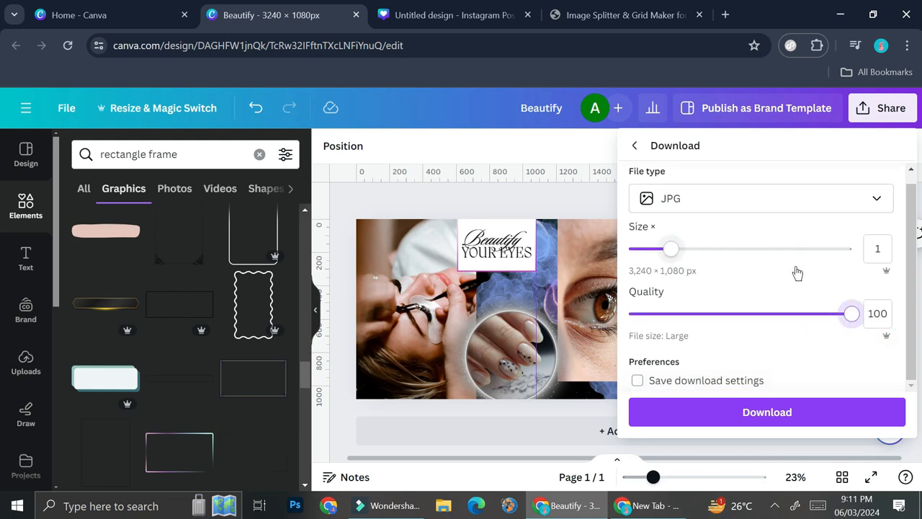
click(713, 409)
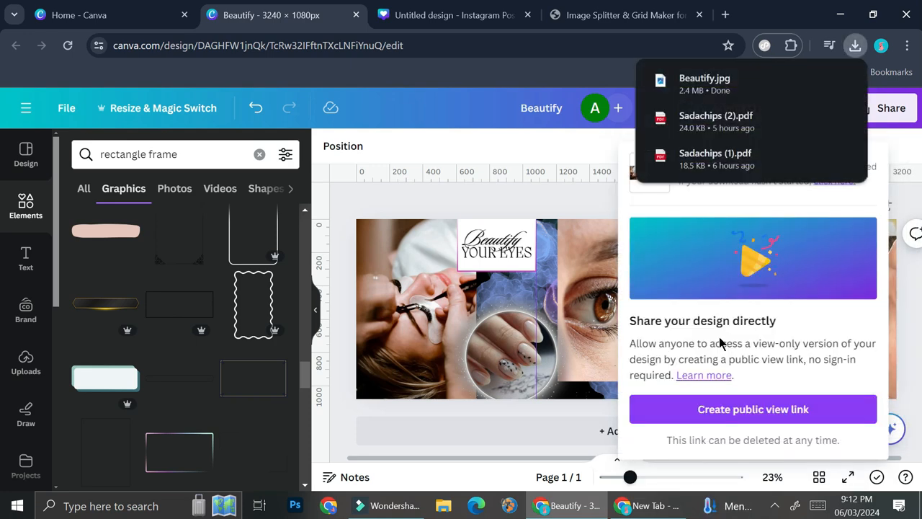
Step: Switch to the My Social Boutique image splitter and upload the Beautify image from the Downloads folder
click(607, 20)
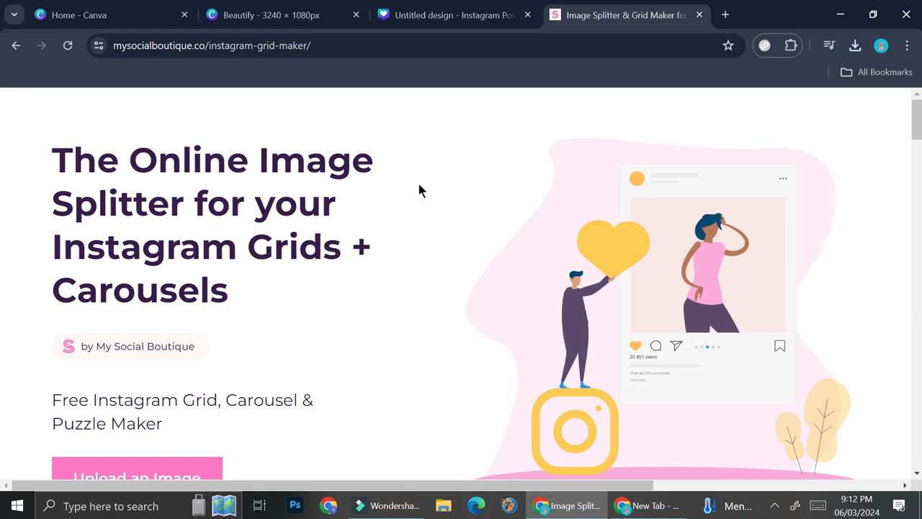
scroll(391, 200, down, 3)
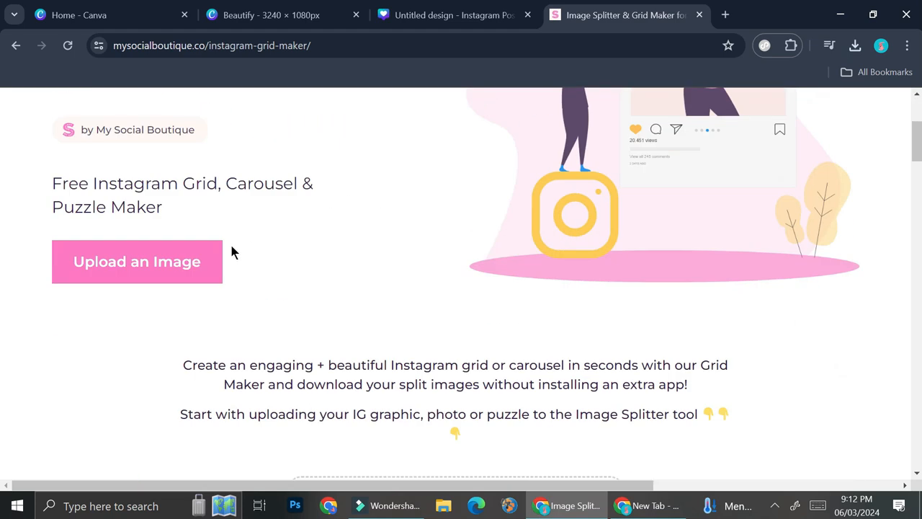
click(181, 266)
click(444, 199)
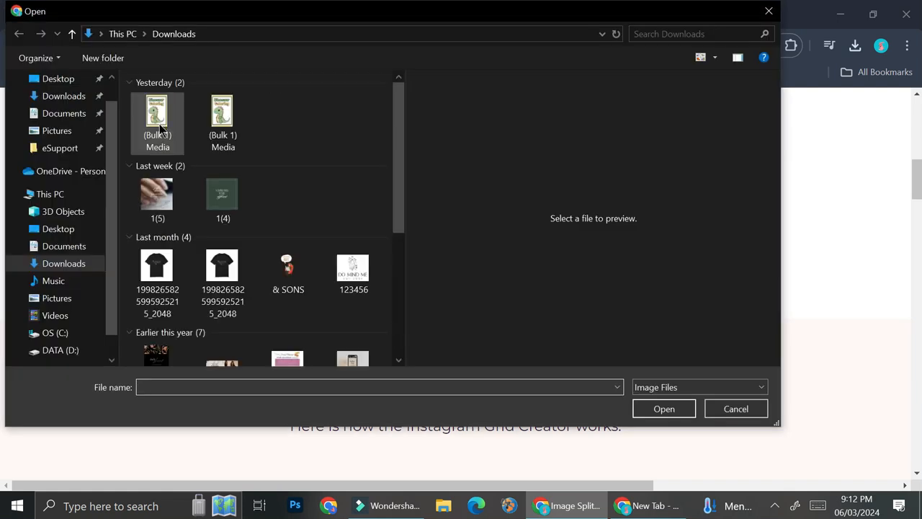
click(164, 128)
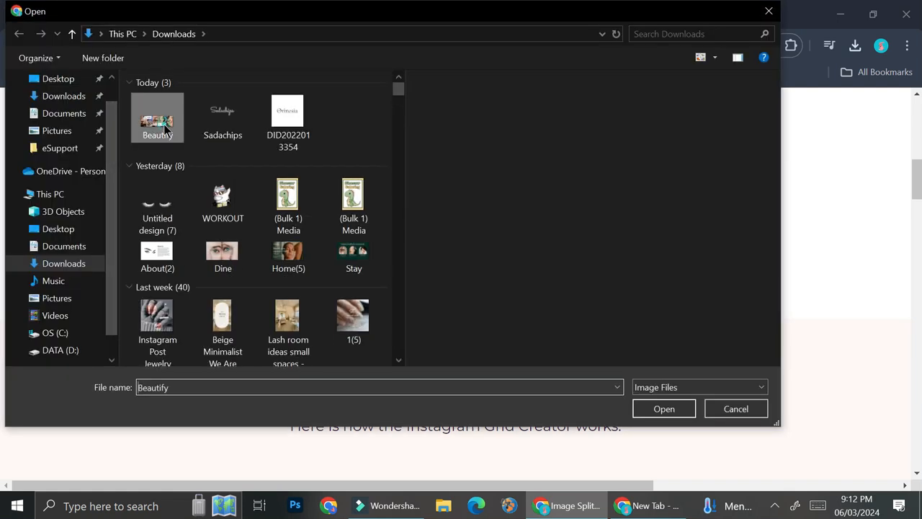
double_click(164, 128)
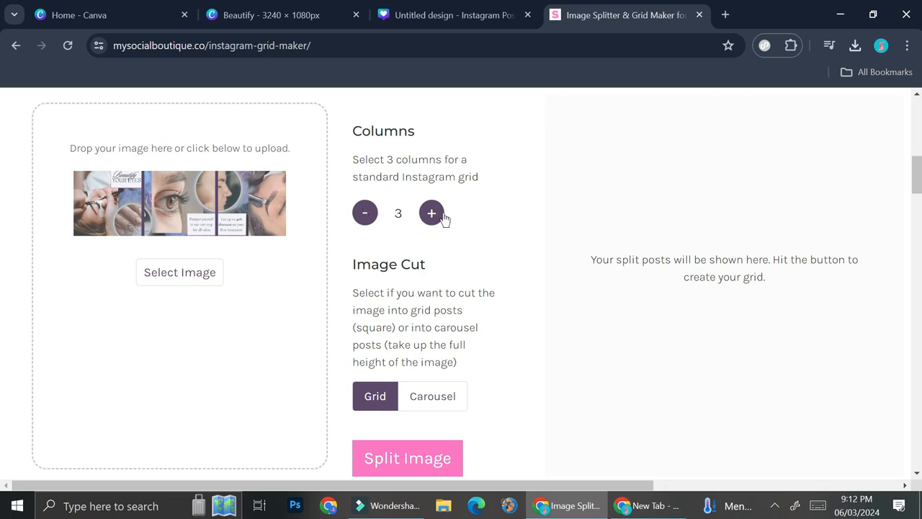
Step: Try out lower and higher column counts for the split preview, finishing on 3 columns
click(365, 214)
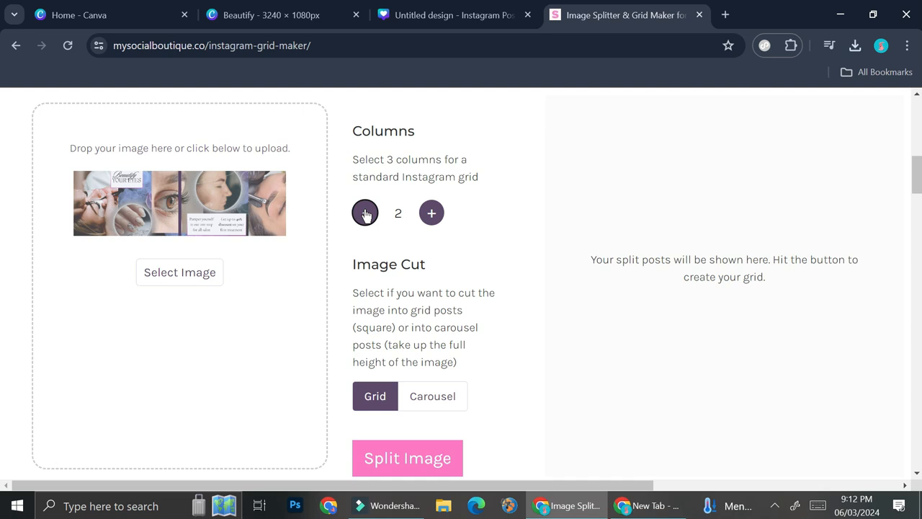
click(430, 214)
click(430, 214)
click(430, 214)
click(430, 214)
click(430, 214)
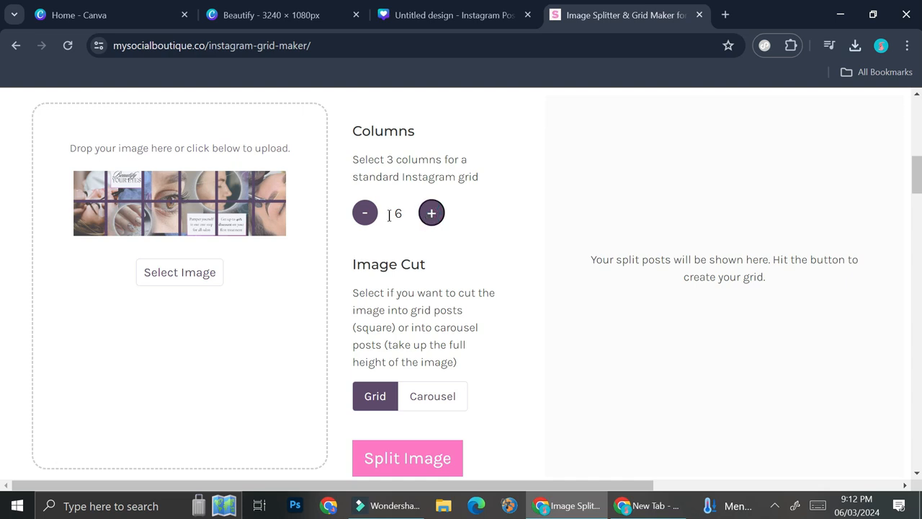
click(431, 220)
click(372, 218)
click(372, 219)
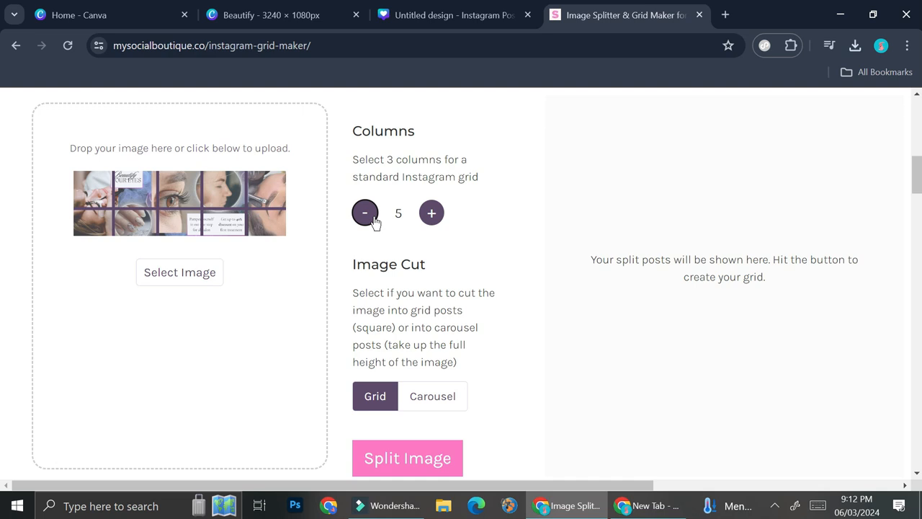
click(374, 219)
click(373, 220)
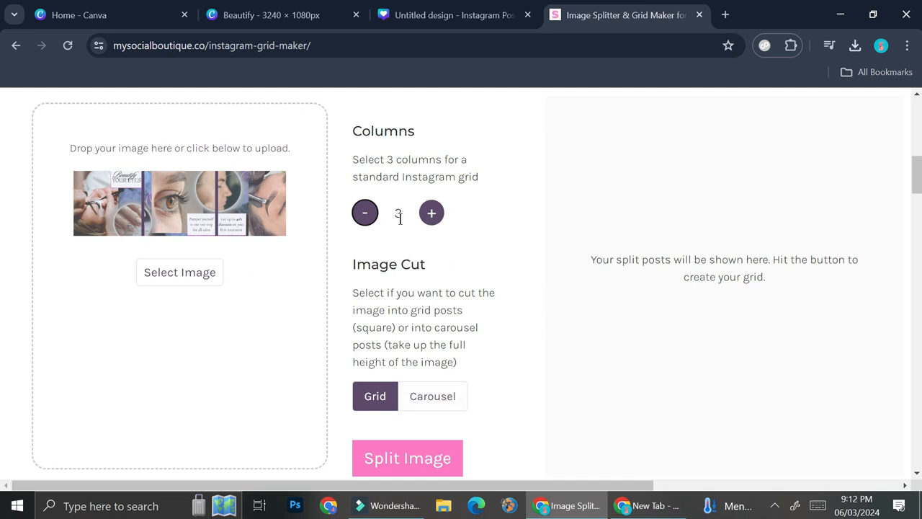
Step: Set the image cut to Carousel and split the uploaded image
click(444, 396)
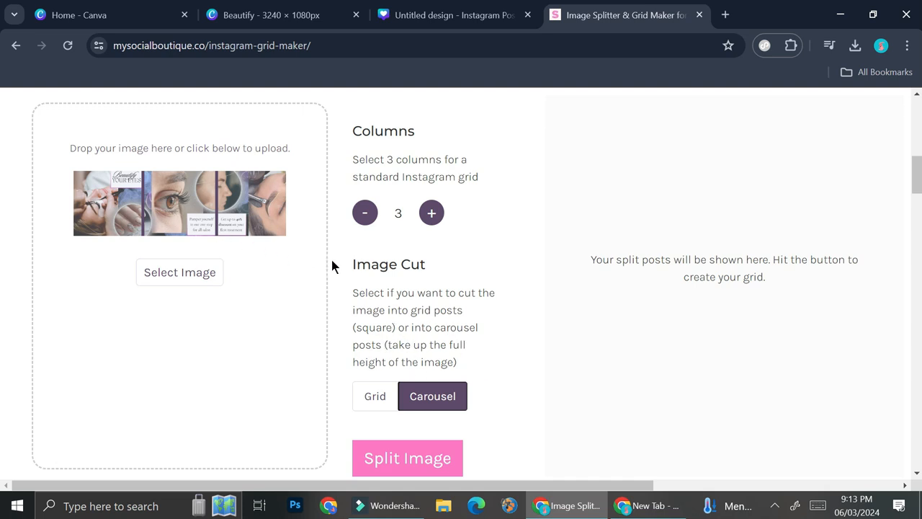
click(432, 454)
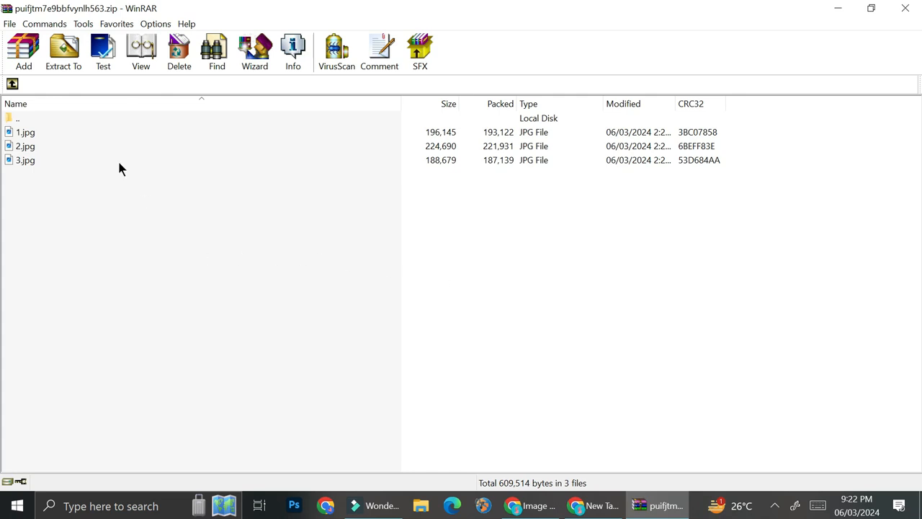
Step: Extract 1.jpg, 2.jpg and 3.jpg from the downloaded split-image archive in WinRAR to a folder inside Pictures
click(88, 131)
shift+click(68, 160)
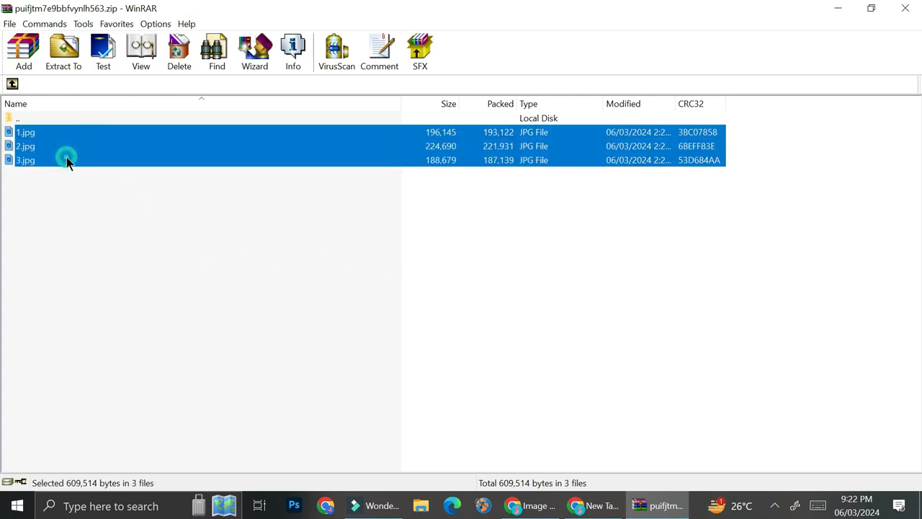
click(51, 62)
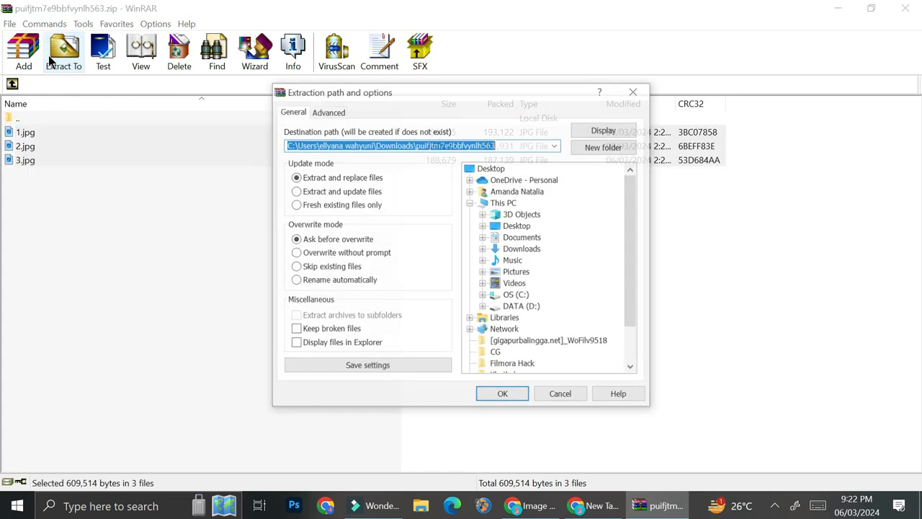
click(511, 273)
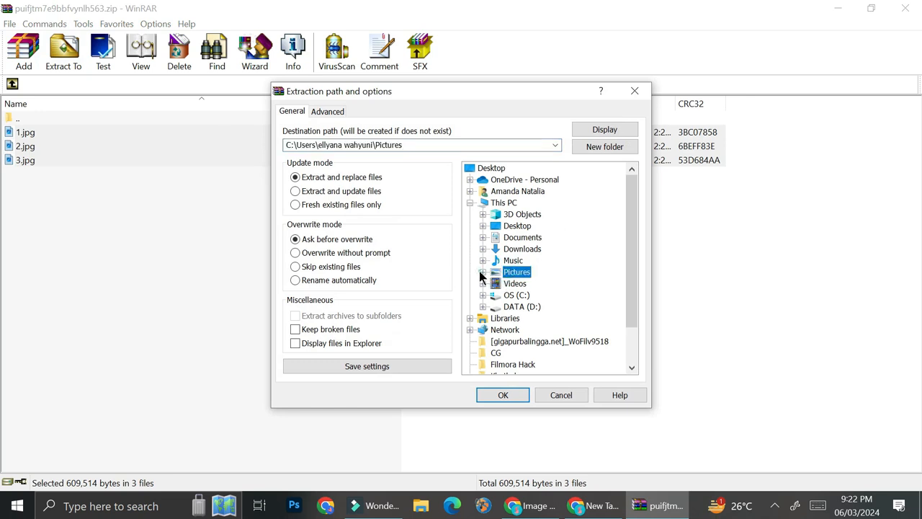
click(483, 271)
click(528, 261)
click(502, 394)
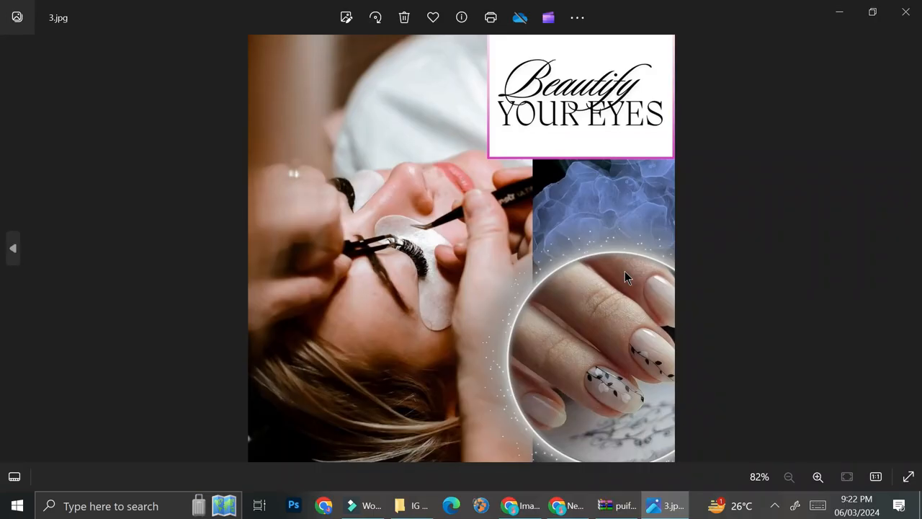
Step: Look through the extracted slices in the photo viewer, checking how the carousel images continue from one slide to the next
click(13, 248)
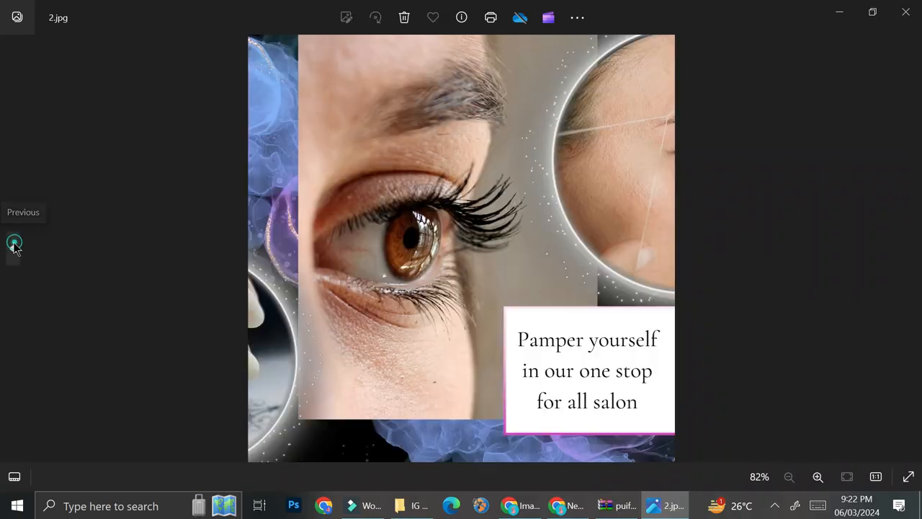
click(13, 248)
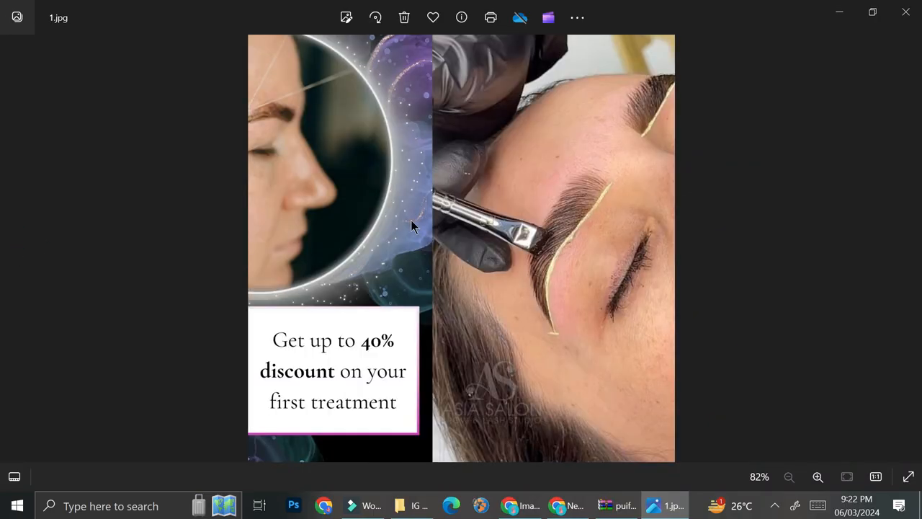
key(Right)
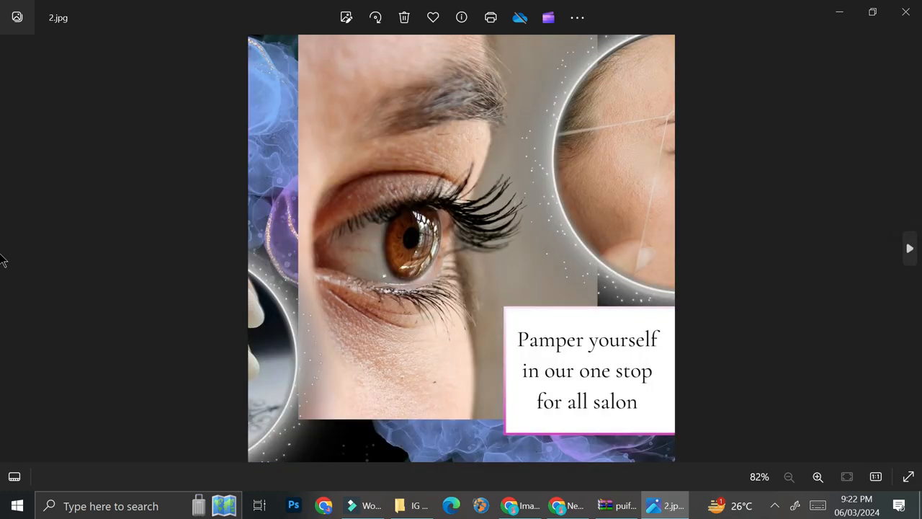
key(Right)
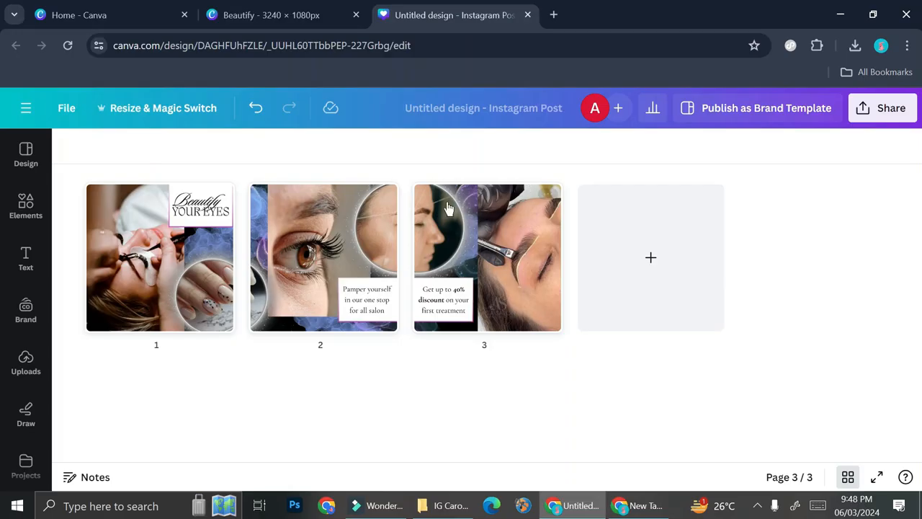